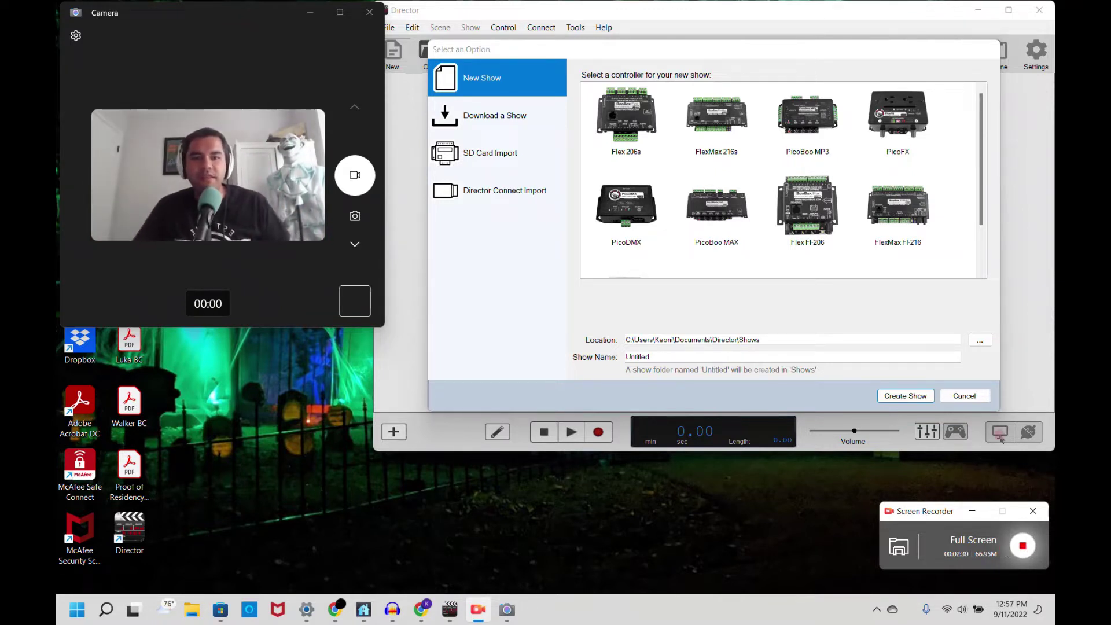
# Step: Choose PicoDMX as the controller and enter the show name 'Fog Machine DMX Test'
pyautogui.scroll(-1, 846, 209)
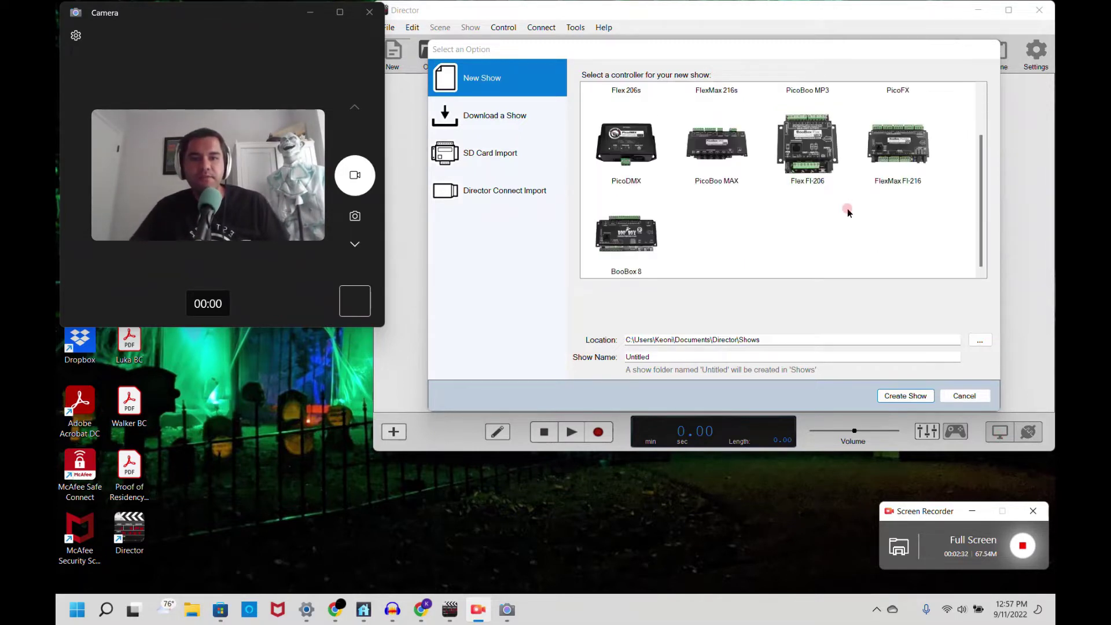
pyautogui.click(635, 155)
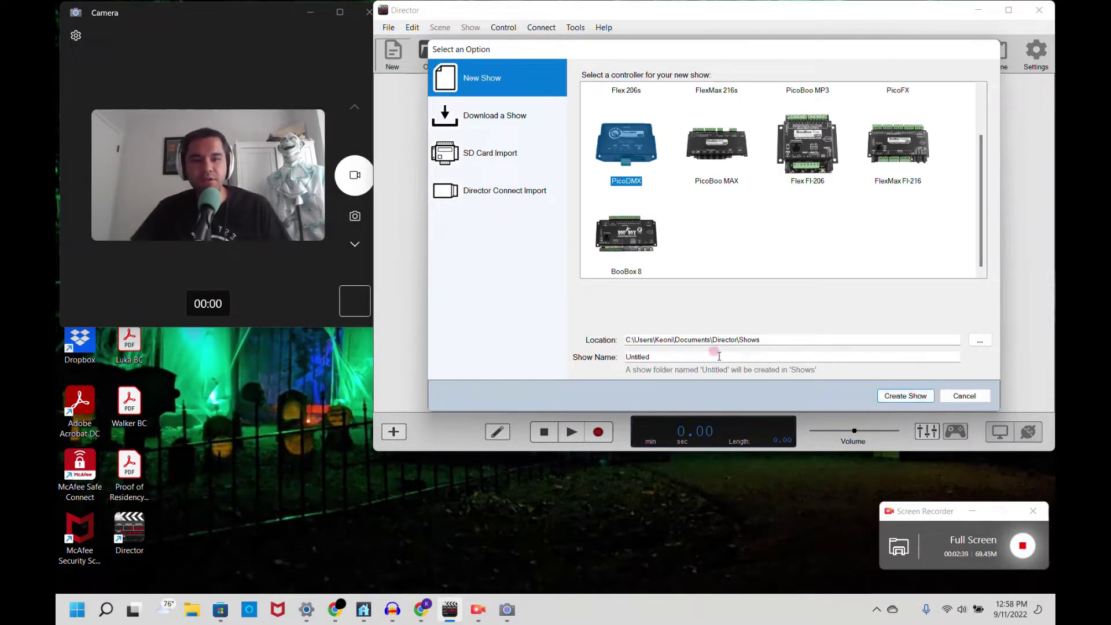
pyautogui.click(575, 350)
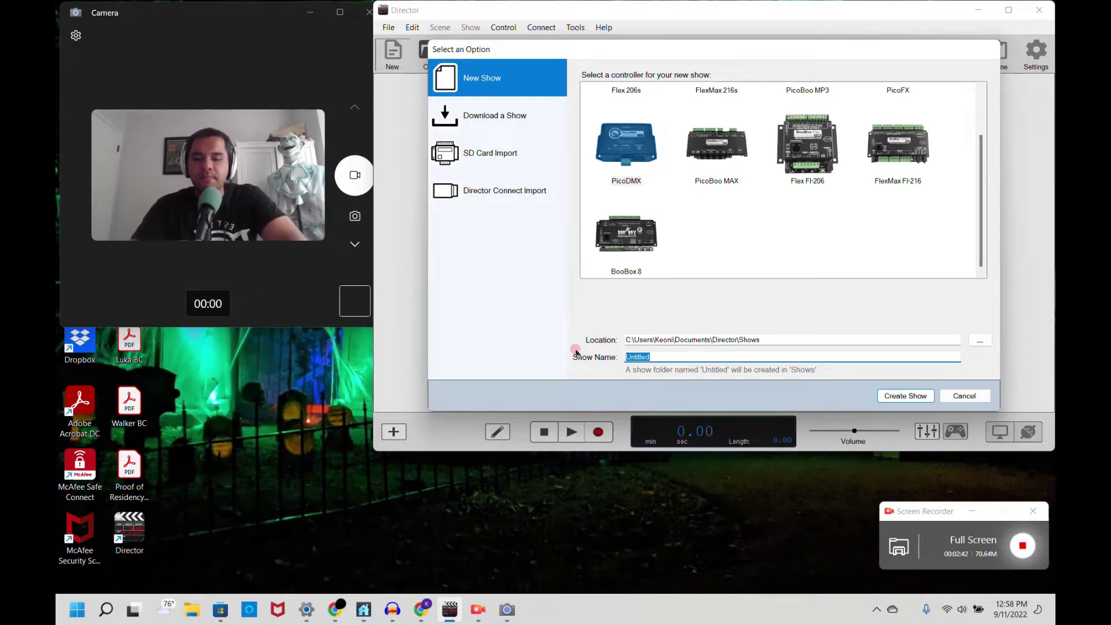
pyautogui.write('Fog Mah')
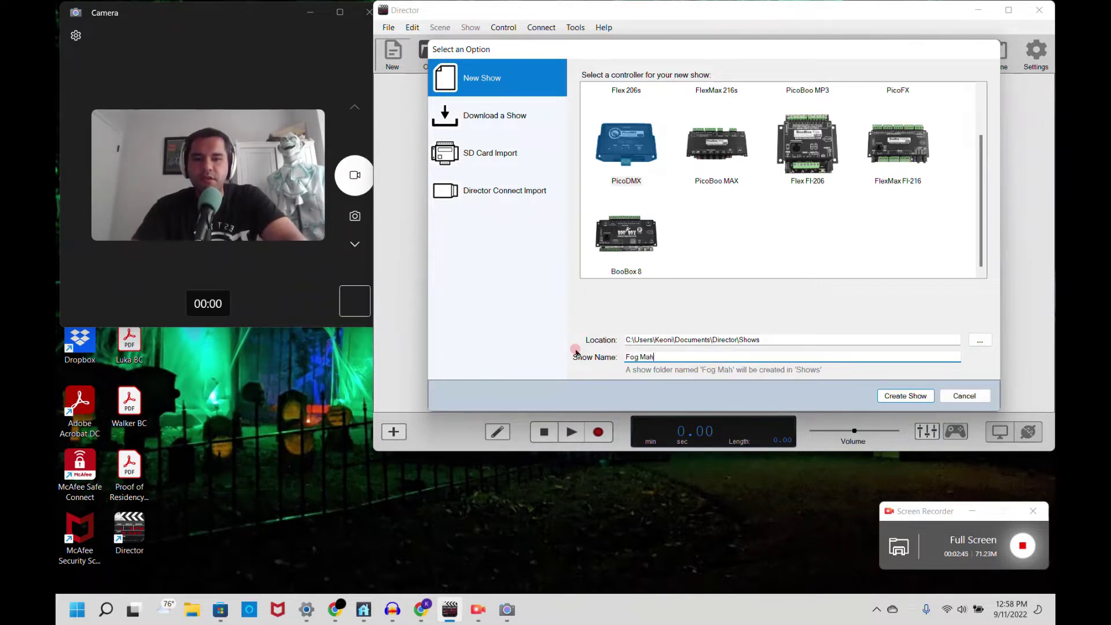
pyautogui.press('BackSpace')
pyautogui.write('chine DM')
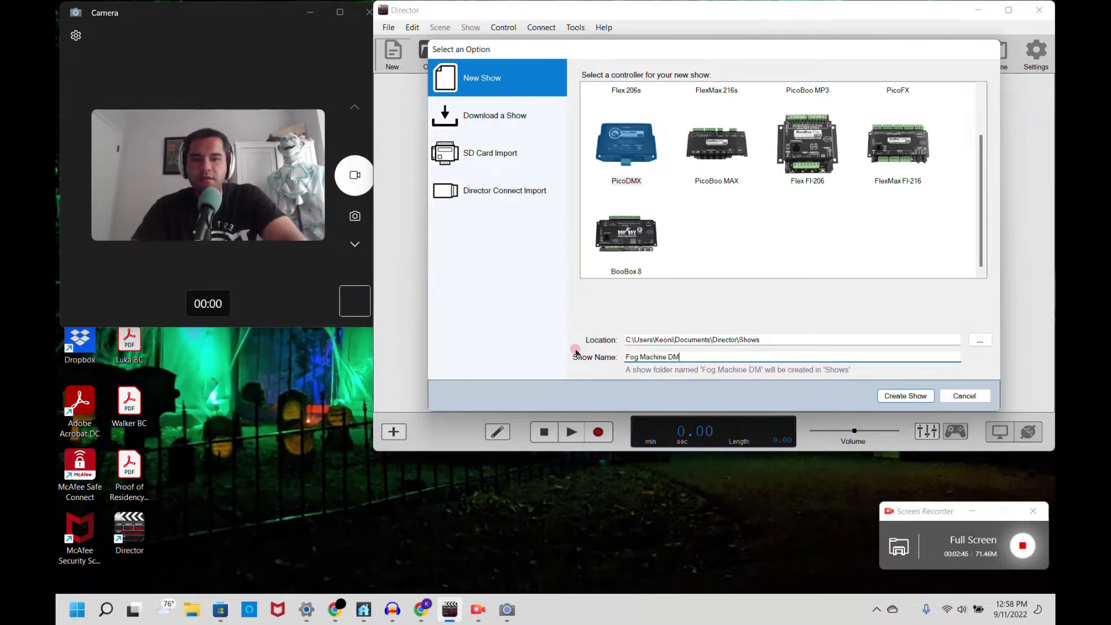
pyautogui.write('X Test')
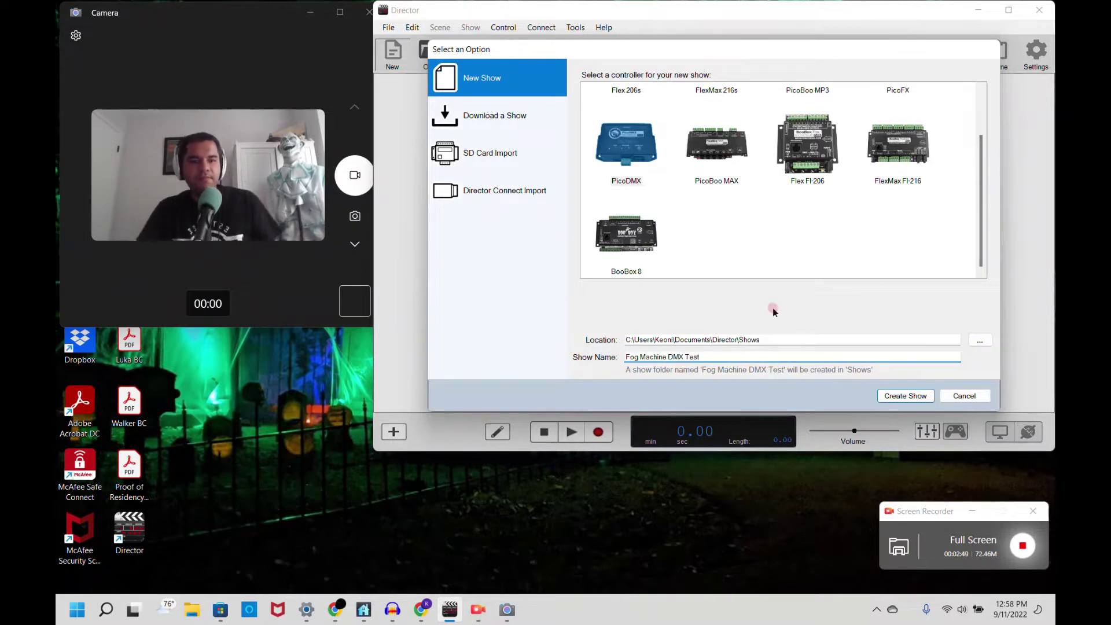
# Step: Create the show, then begin adding a generic DMX Device through Show > Add DMX Slave
pyautogui.click(912, 396)
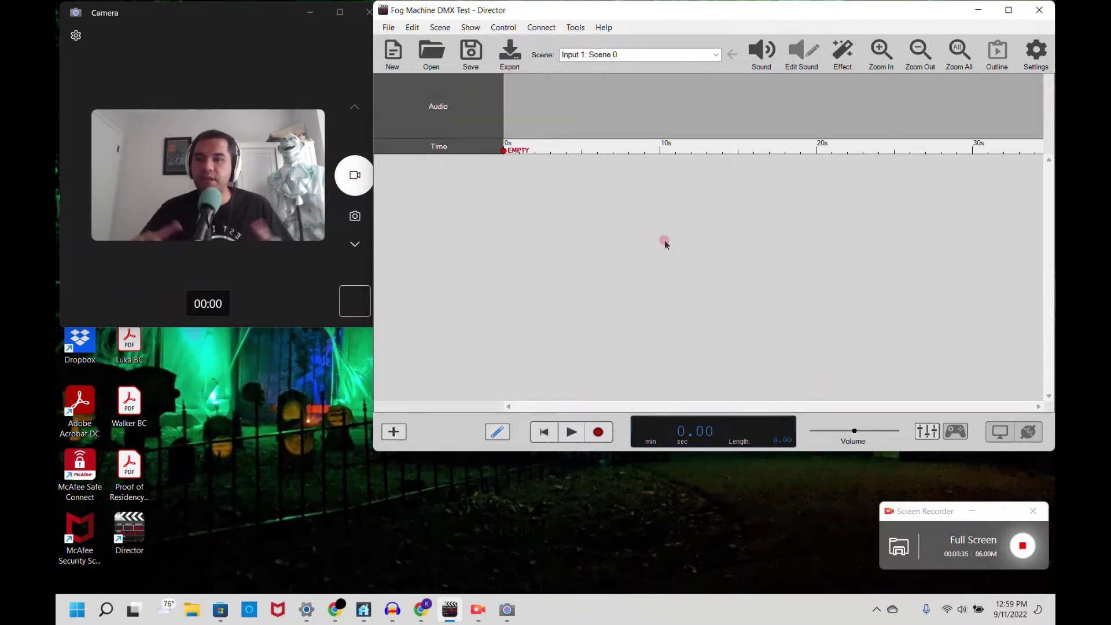
pyautogui.click(471, 27)
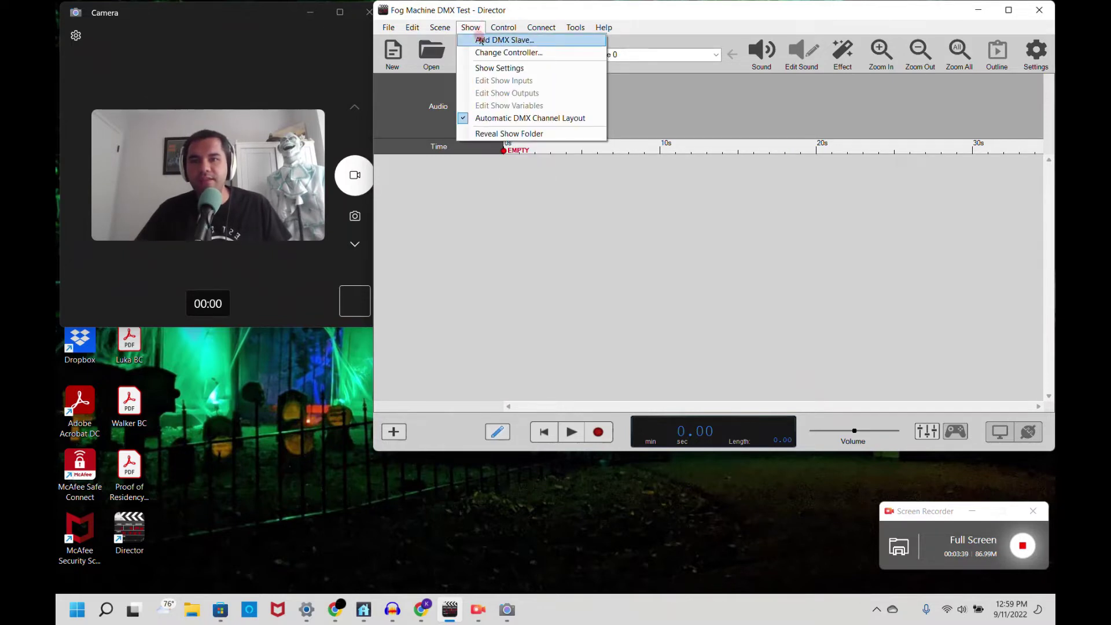
pyautogui.click(481, 40)
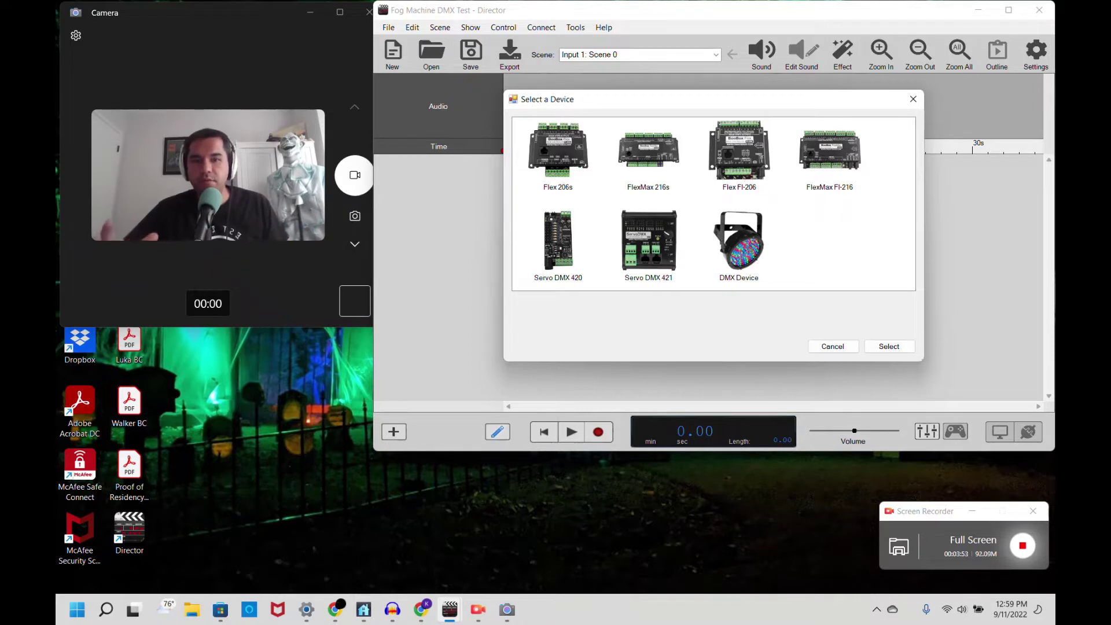
pyautogui.doubleClick(747, 246)
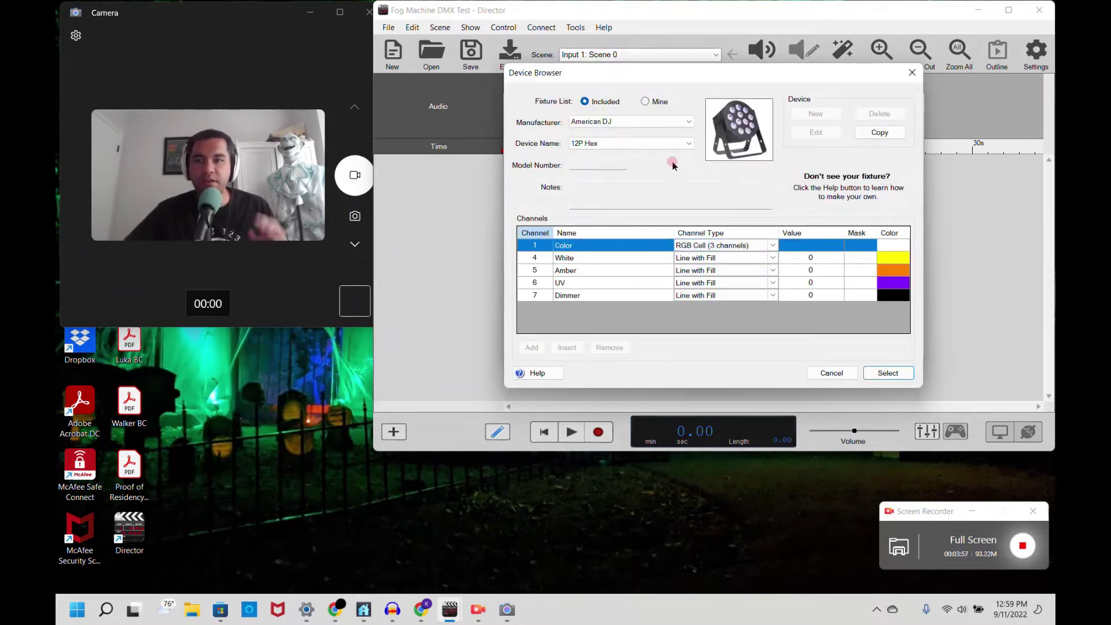
# Step: Browse the FrightProps manufacturer's device list without changing the fixture
pyautogui.click(686, 121)
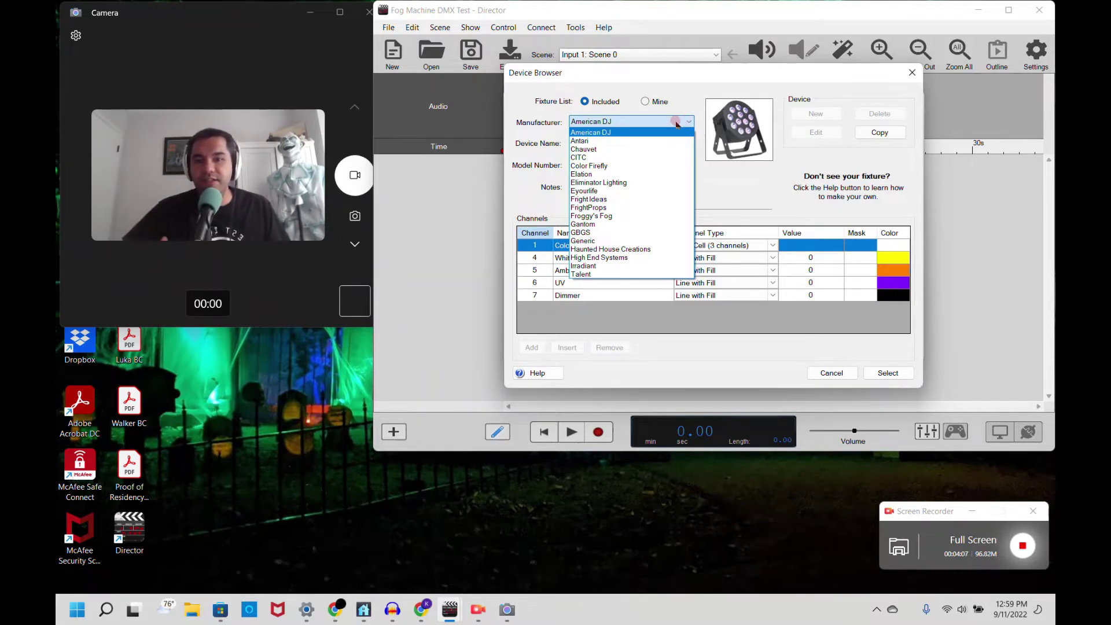
pyautogui.click(615, 207)
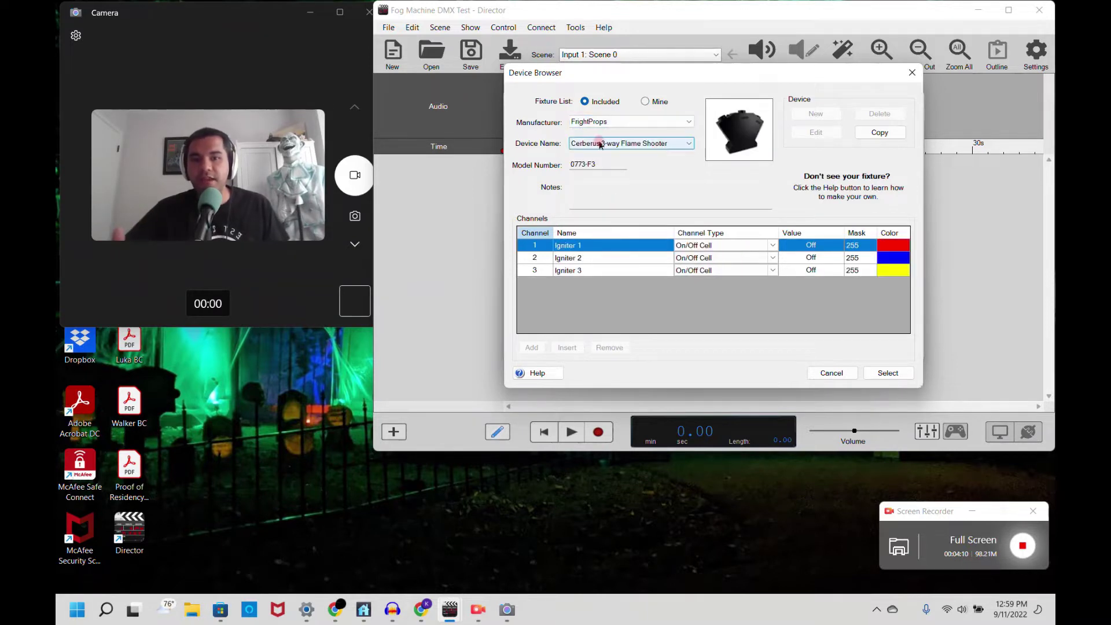
pyautogui.click(576, 143)
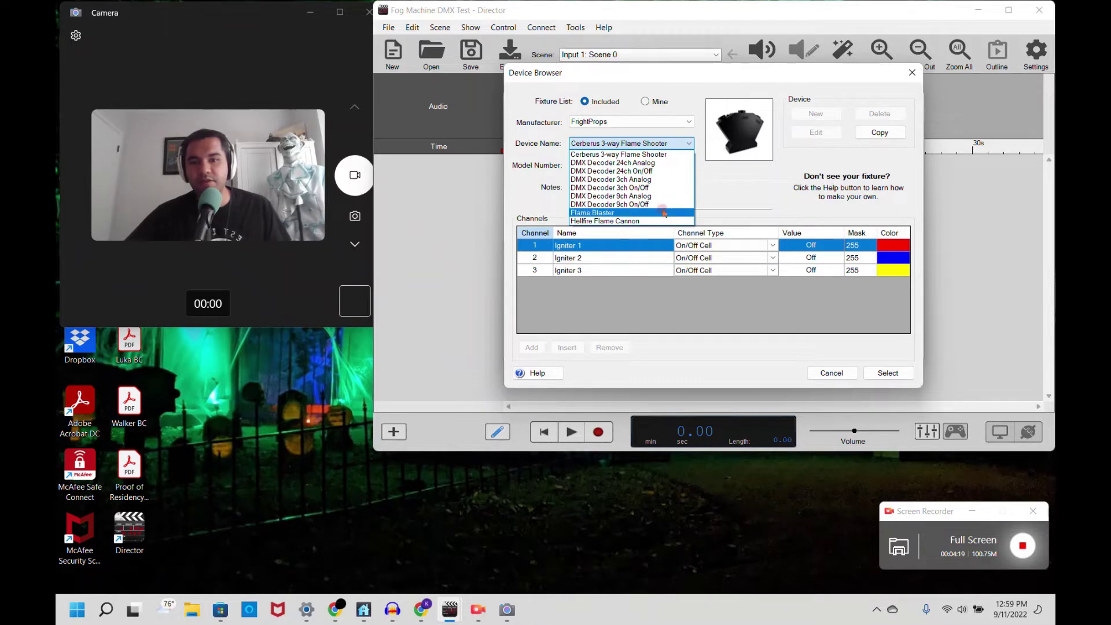
pyautogui.click(714, 192)
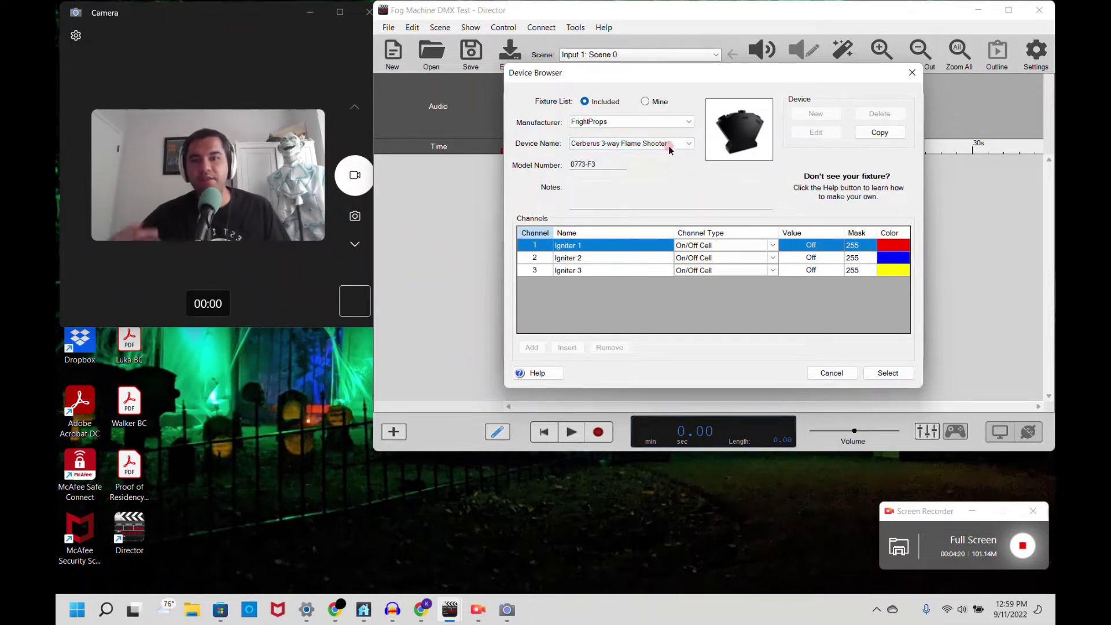
# Step: Switch the manufacturer to Froggy's Fog and select the Hyperion SJ8 after trying the Hyperion D4
pyautogui.click(675, 123)
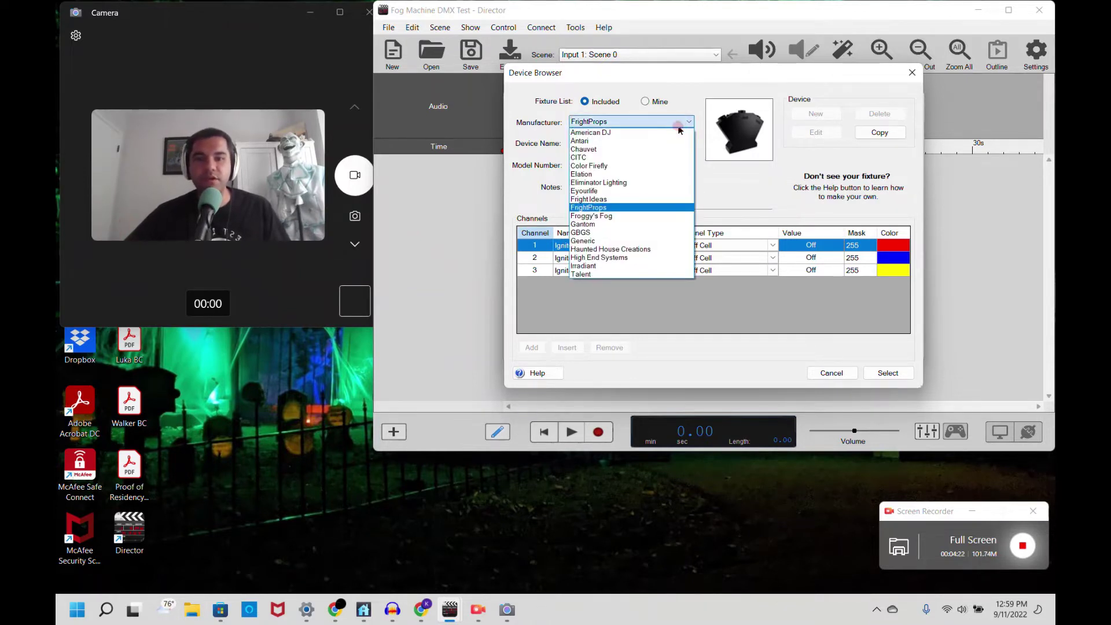
pyautogui.click(635, 221)
pyautogui.click(641, 143)
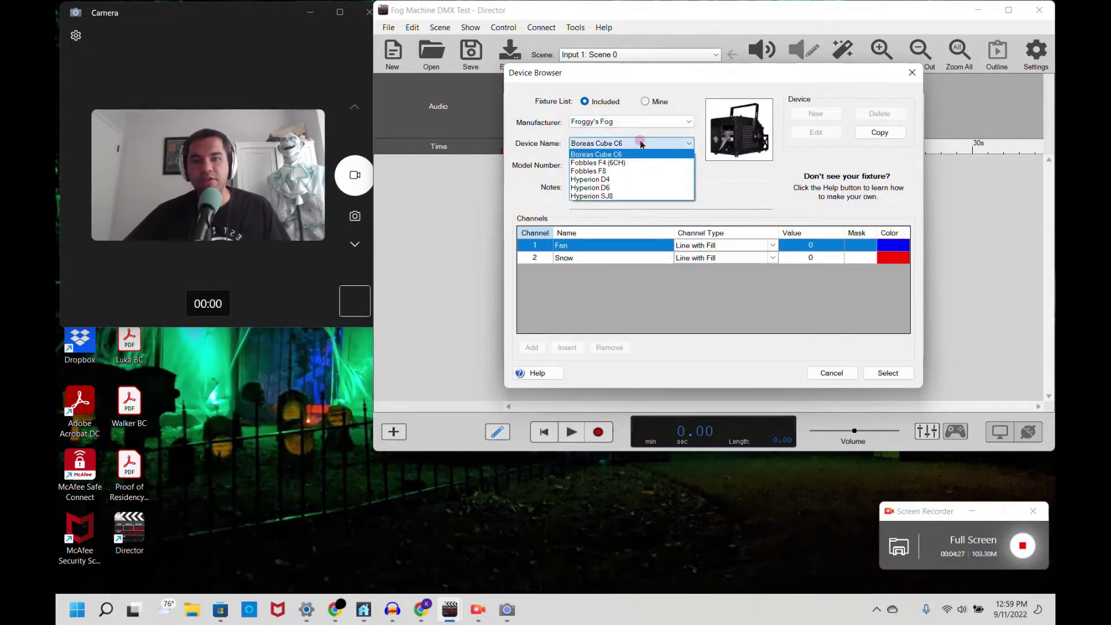
pyautogui.click(637, 180)
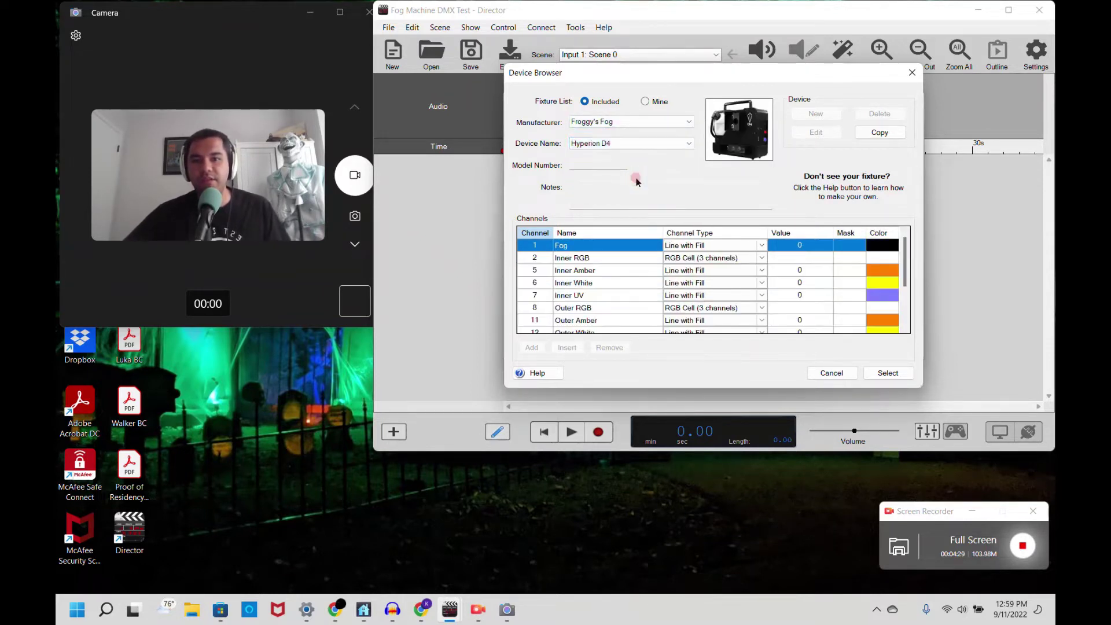
pyautogui.click(647, 142)
pyautogui.click(629, 196)
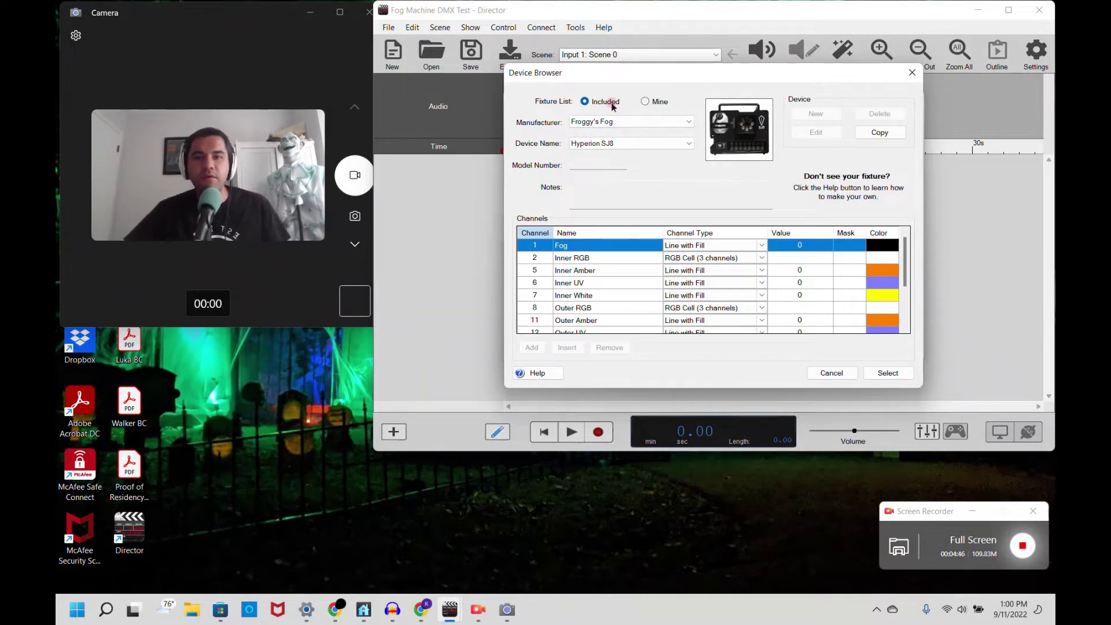
# Step: Create a custom fixture: Global Special Effects, Fog Machine, model F-1500MOV
pyautogui.click(647, 103)
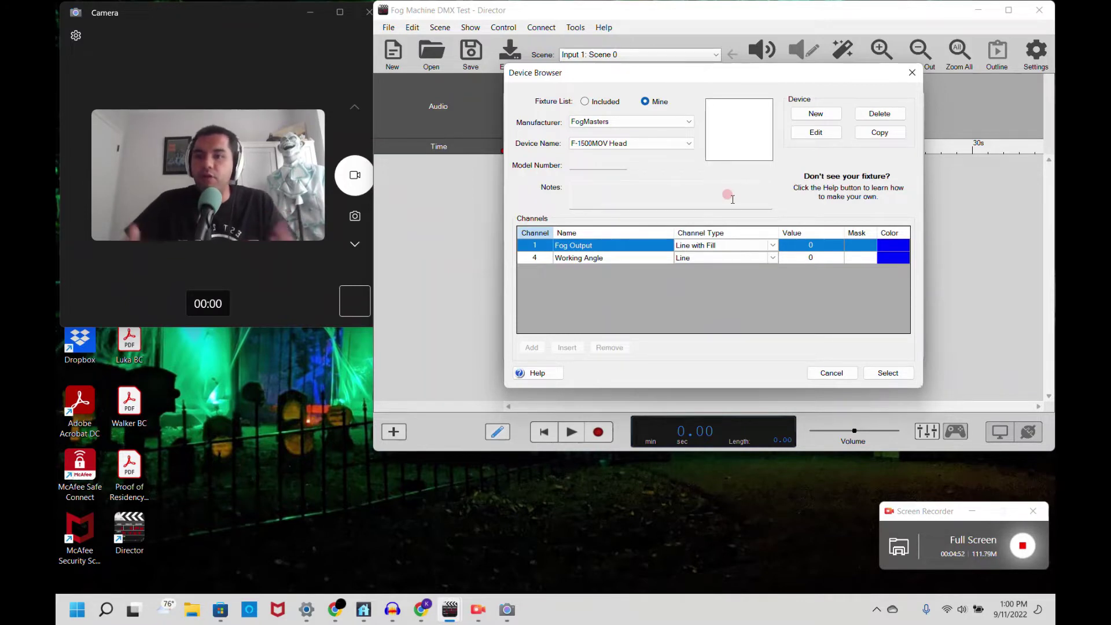
pyautogui.click(801, 116)
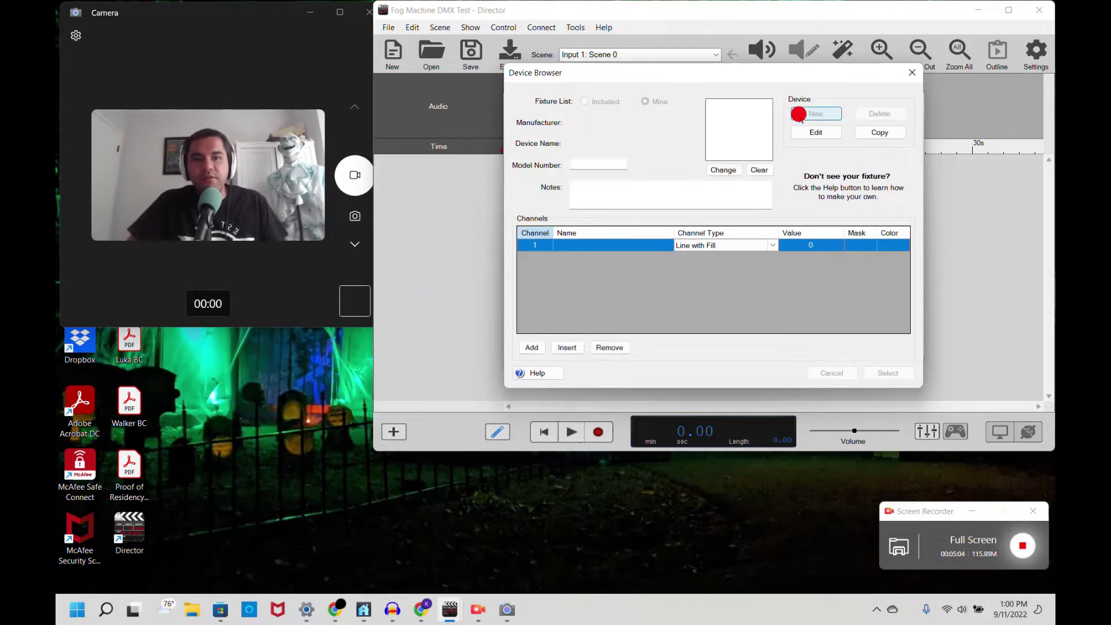
pyautogui.click(657, 119)
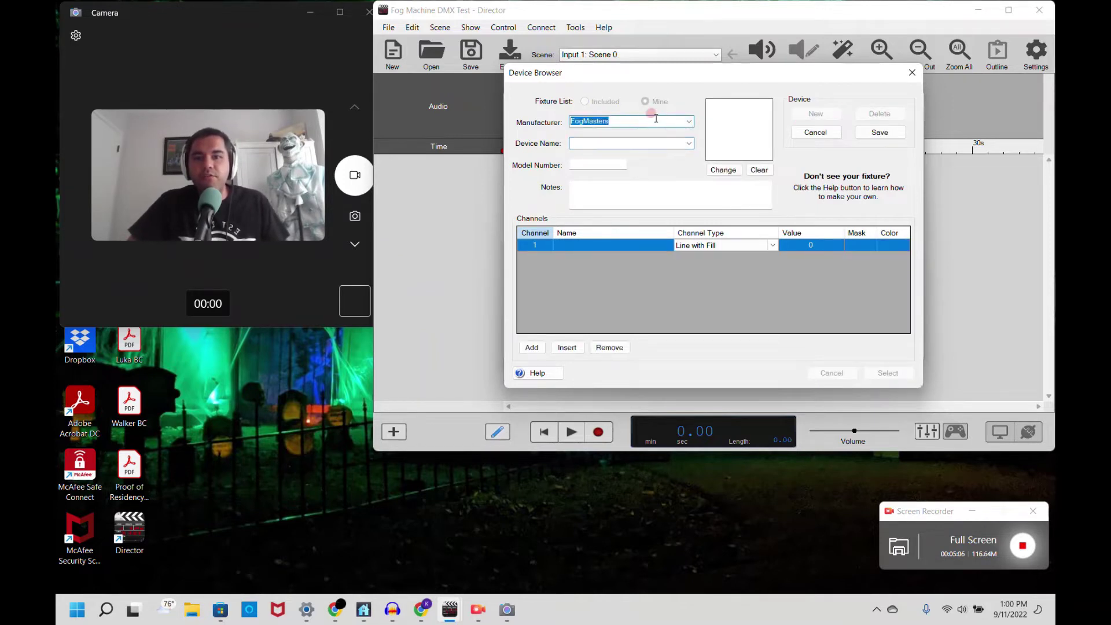
pyautogui.write('Global Special Effects')
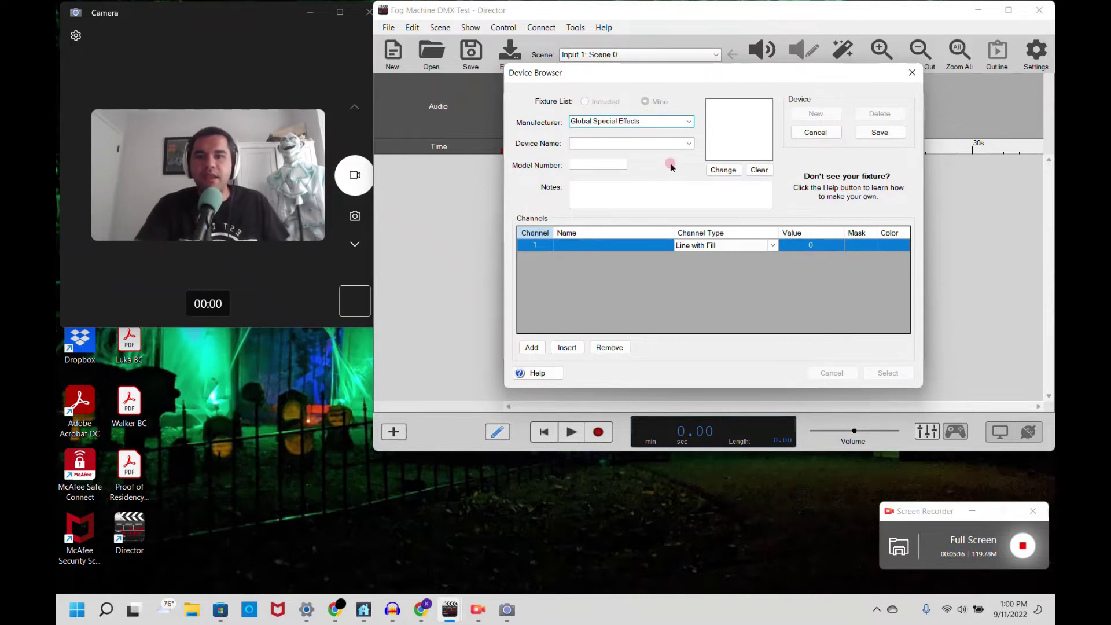
pyautogui.click(655, 143)
pyautogui.write('Fog')
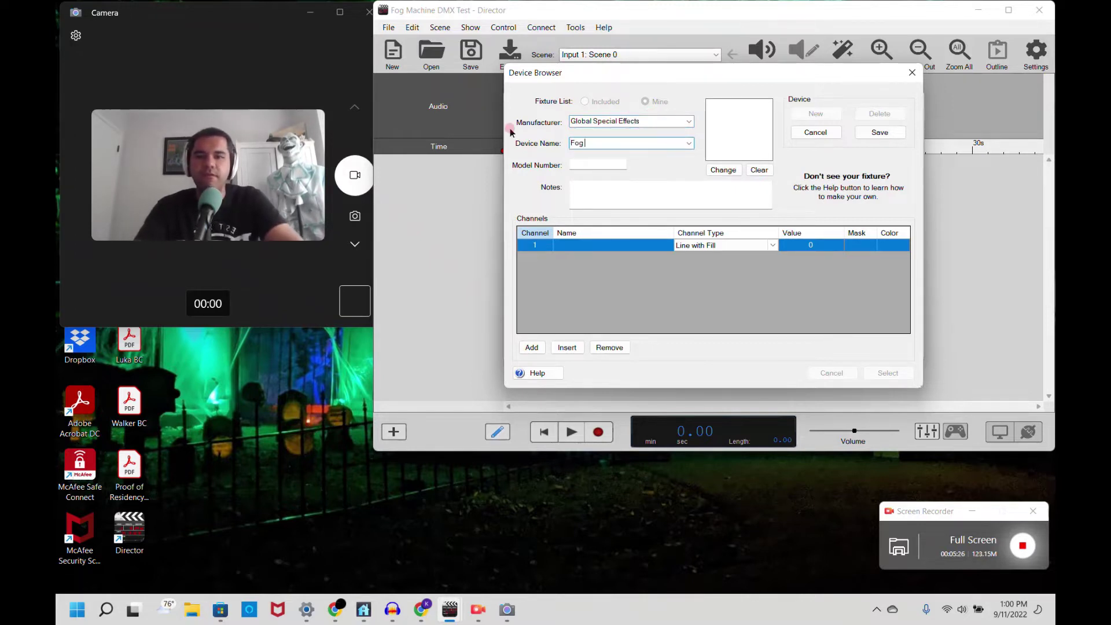
pyautogui.write(' Machine')
pyautogui.click(586, 163)
pyautogui.write('F-1500MOV')
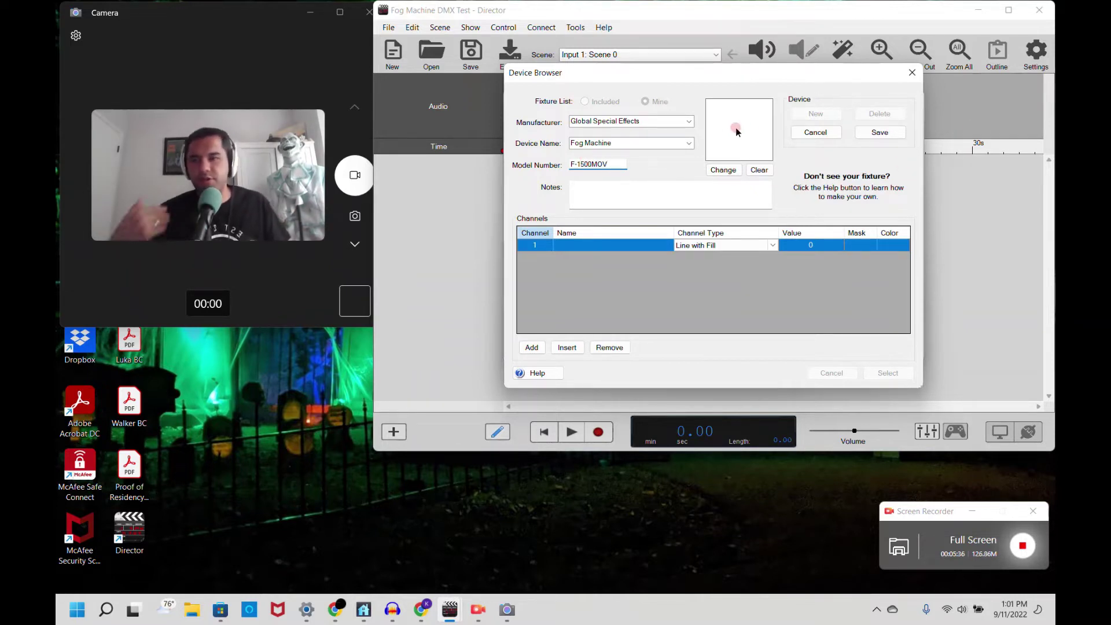
# Step: Set channel 1's channel type to Line with Fill
pyautogui.click(554, 245)
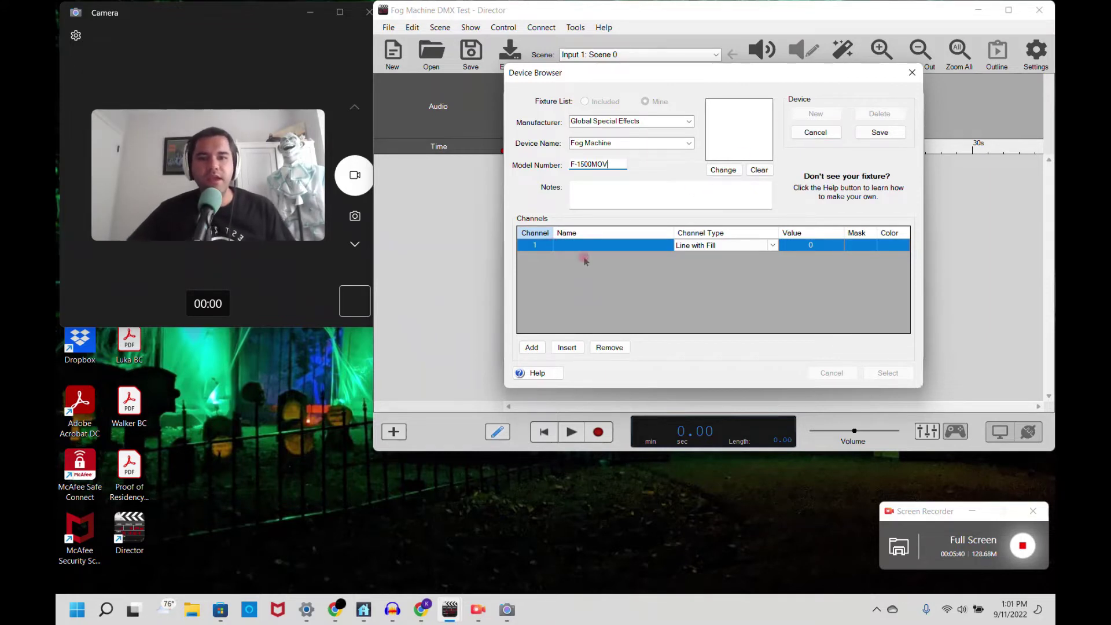
pyautogui.click(761, 251)
pyautogui.click(664, 259)
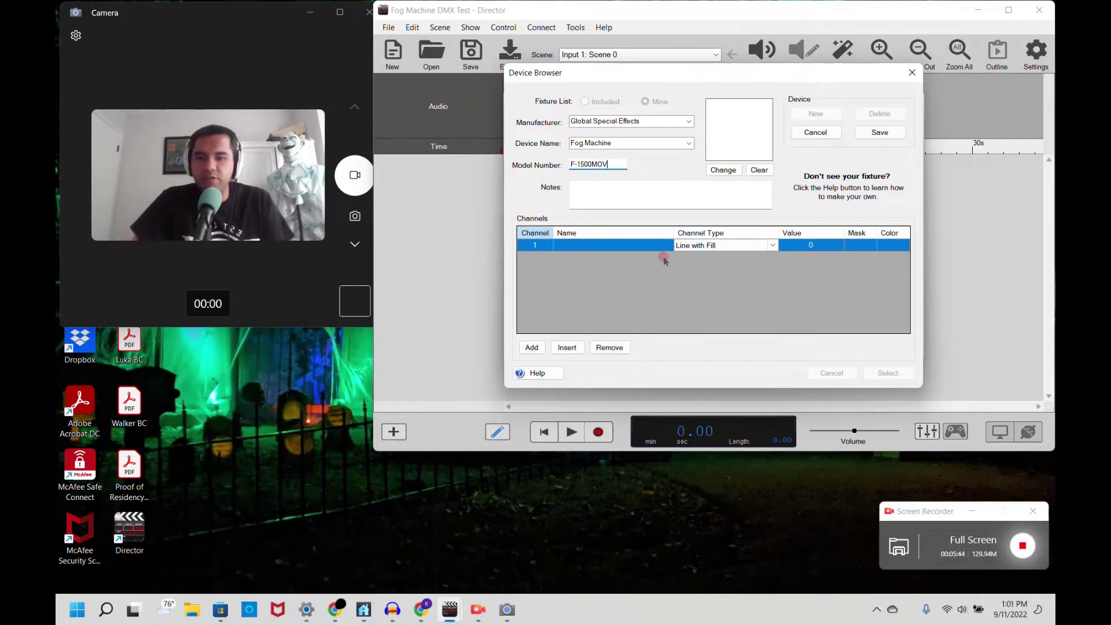
pyautogui.moveTo(429, 612)
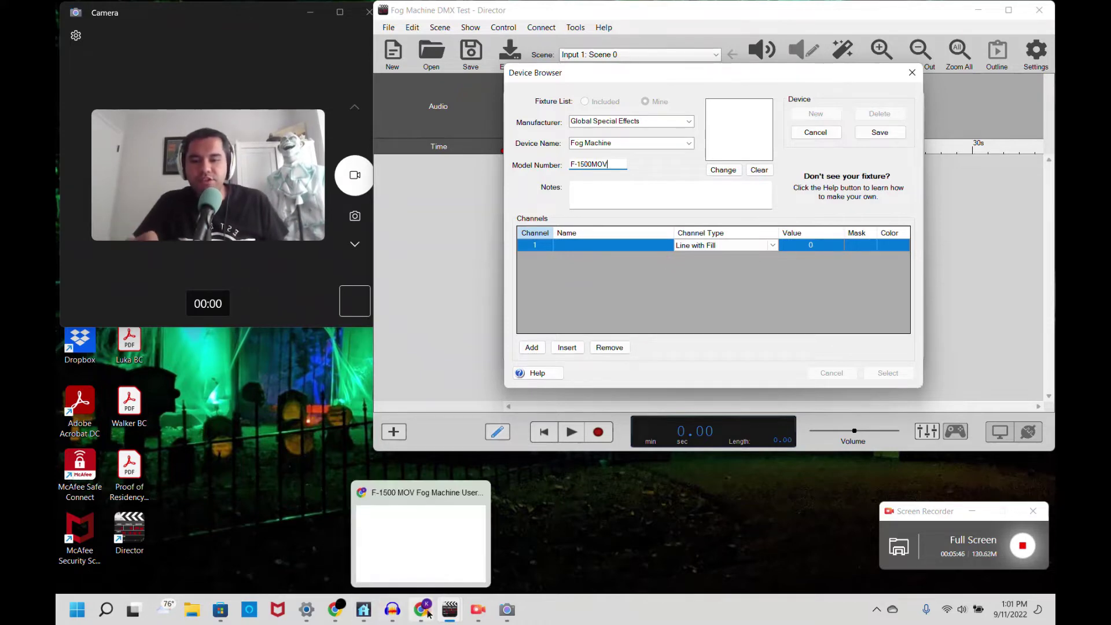
pyautogui.click(440, 573)
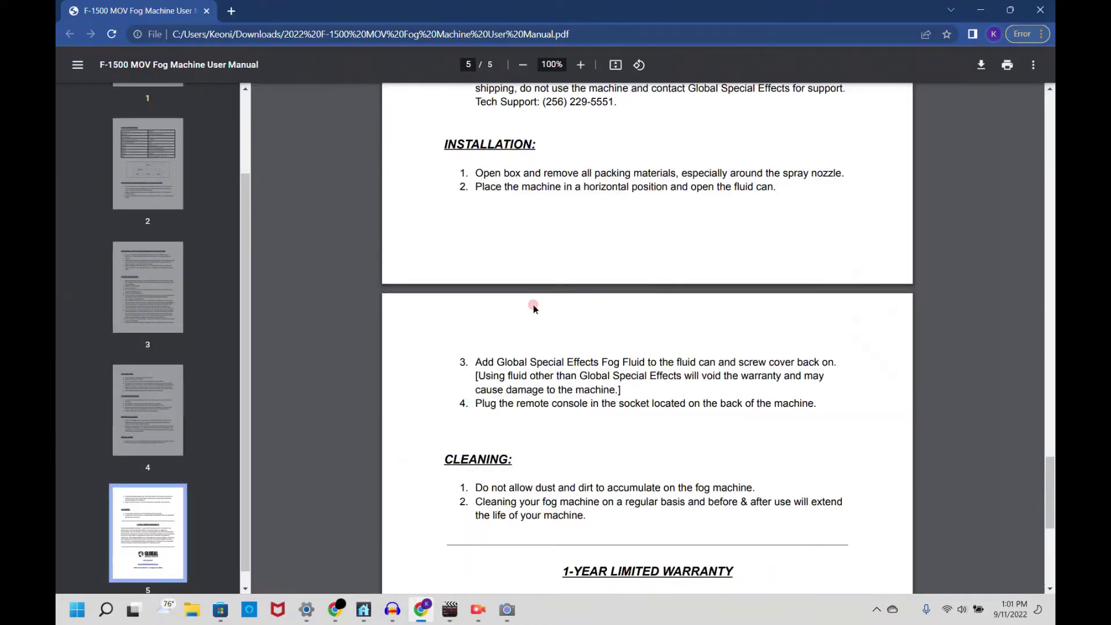
pyautogui.scroll(7, 533, 304)
pyautogui.scroll(-4, 533, 307)
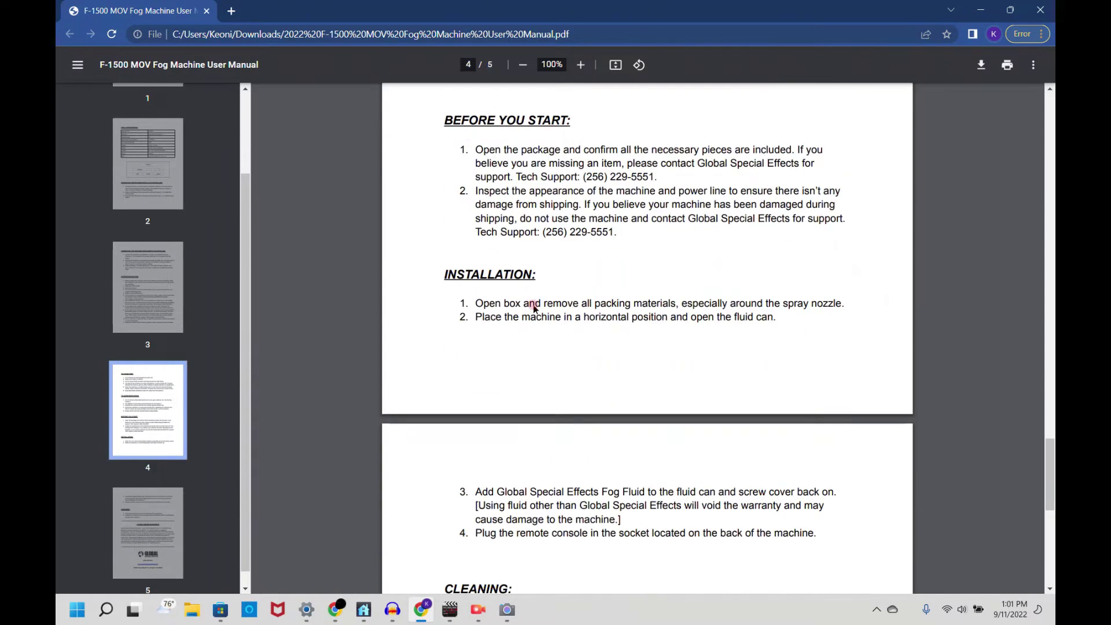
pyautogui.scroll(20, 533, 305)
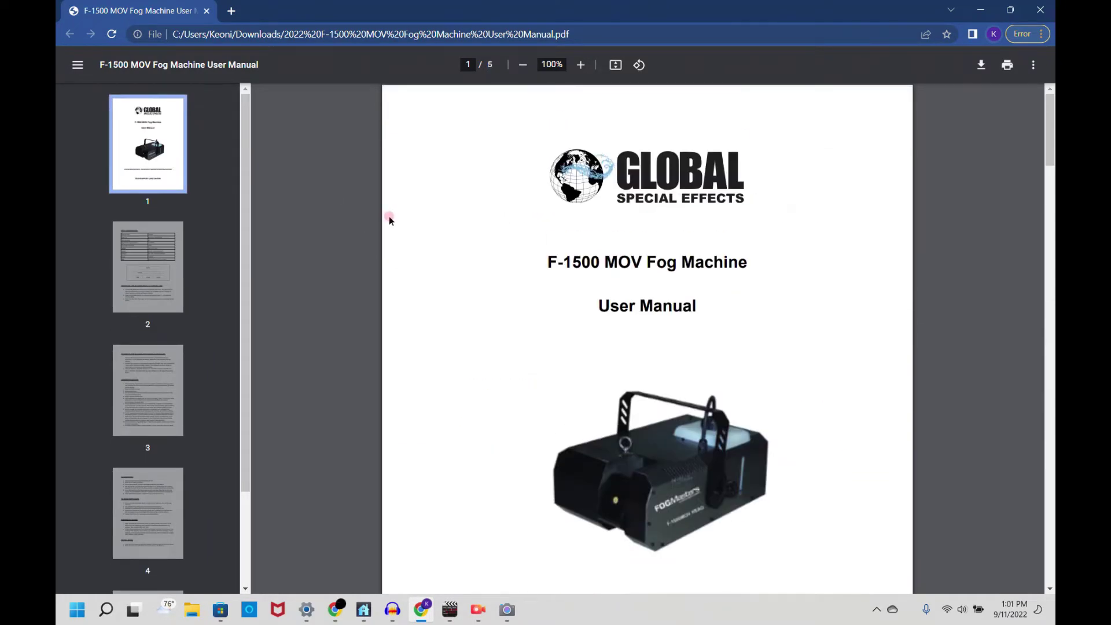
pyautogui.scroll(-15, 450, 344)
pyautogui.scroll(-4, 450, 339)
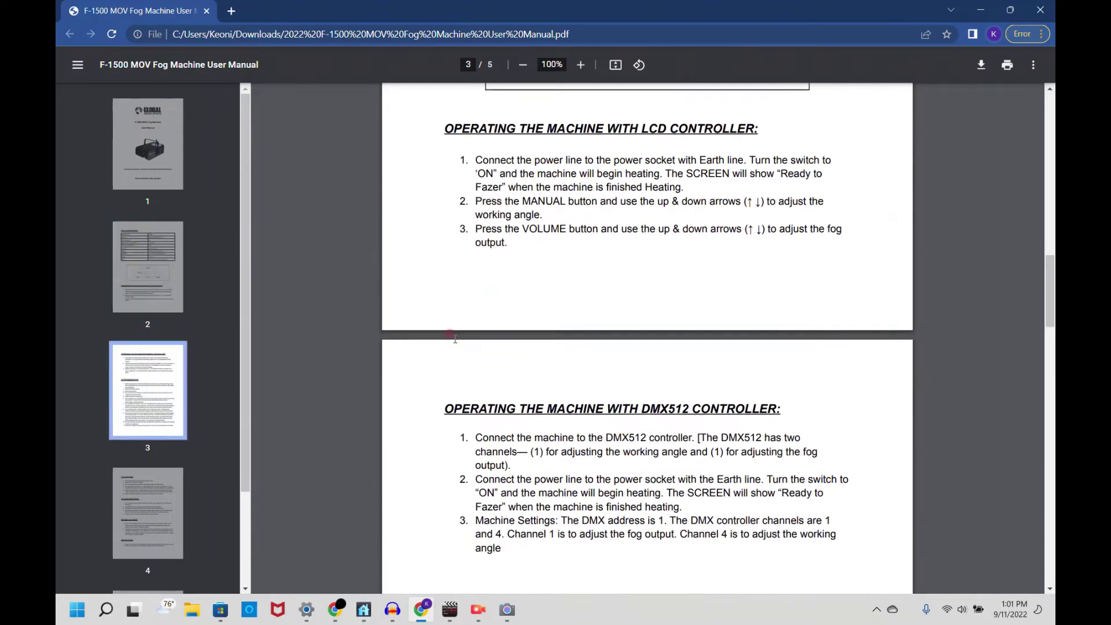
pyautogui.moveTo(783, 245); pyautogui.dragTo(437, 242)
pyautogui.scroll(-2, 685, 365)
pyautogui.click(516, 172)
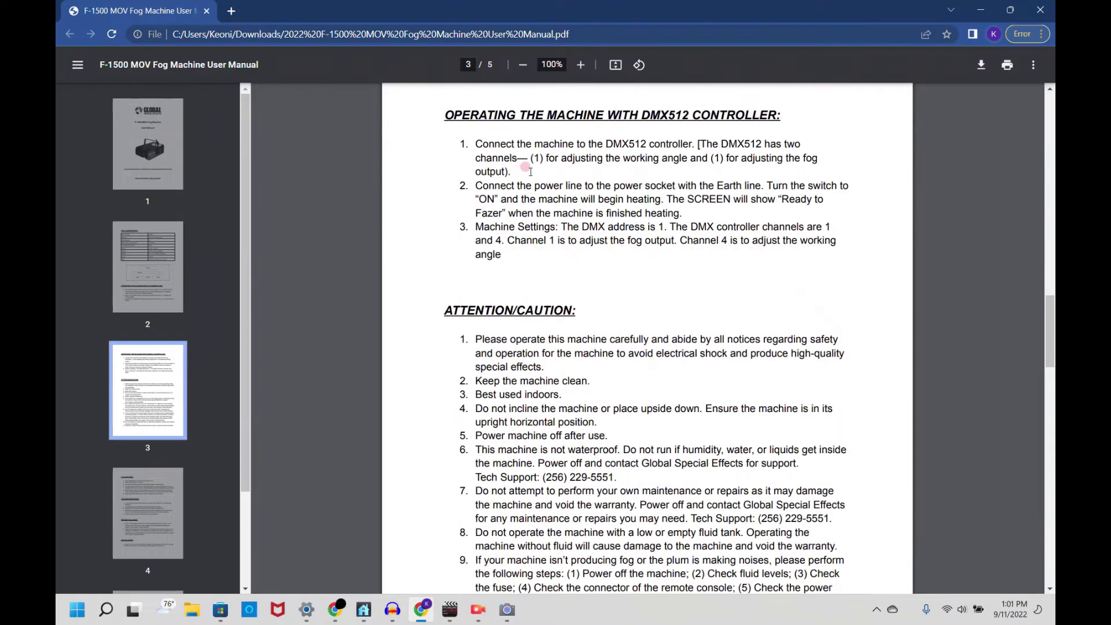
pyautogui.moveTo(531, 172); pyautogui.dragTo(529, 159)
pyautogui.click(528, 167)
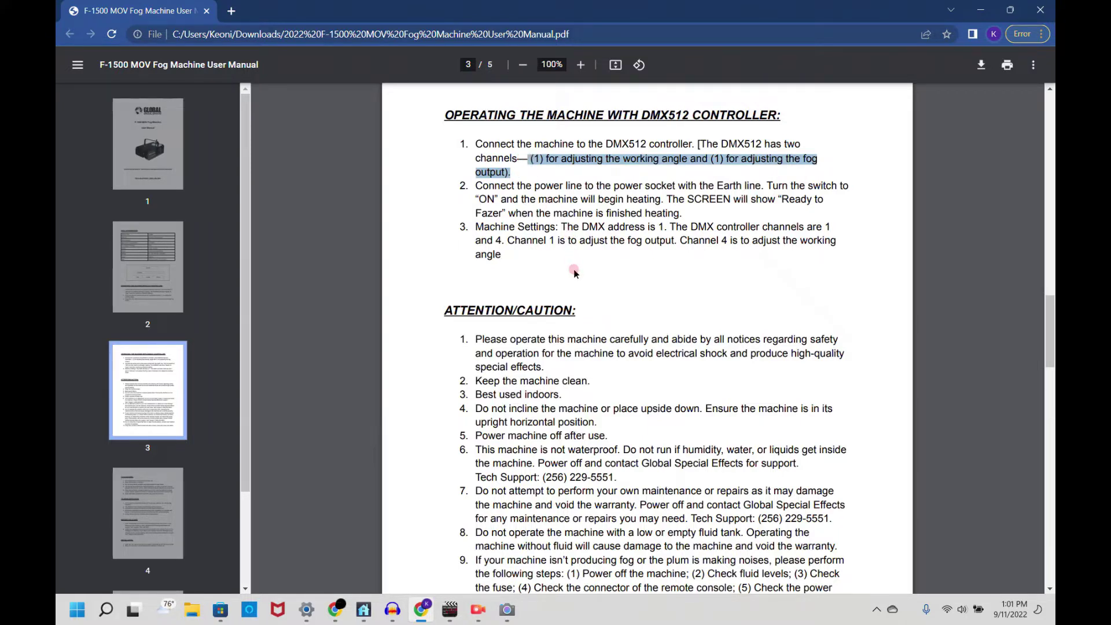
pyautogui.click(521, 246)
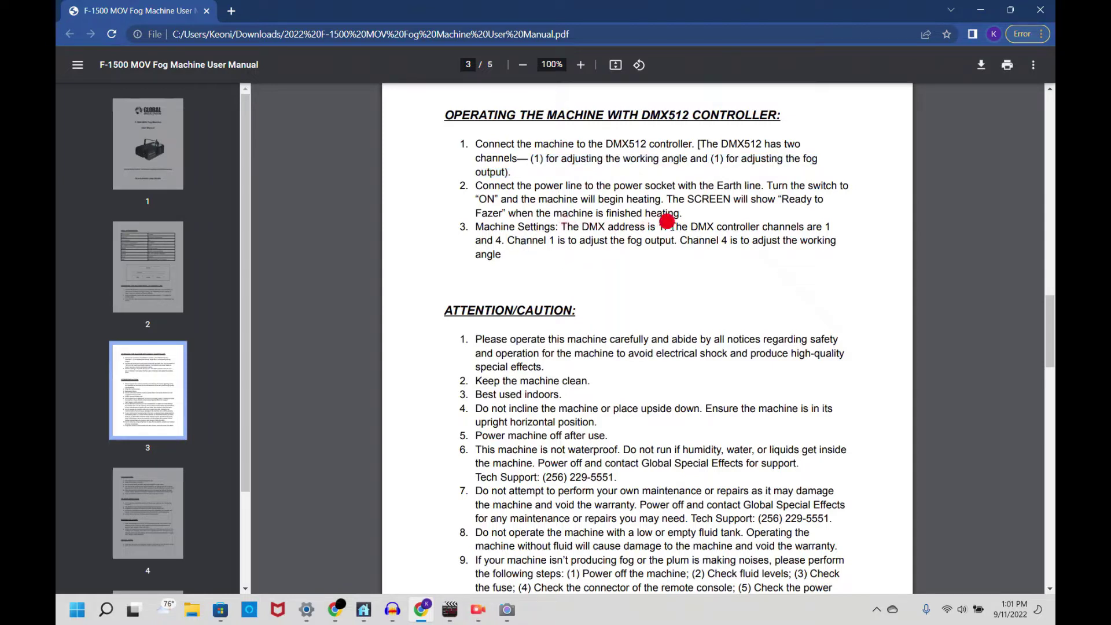
pyautogui.moveTo(670, 227); pyautogui.dragTo(837, 234)
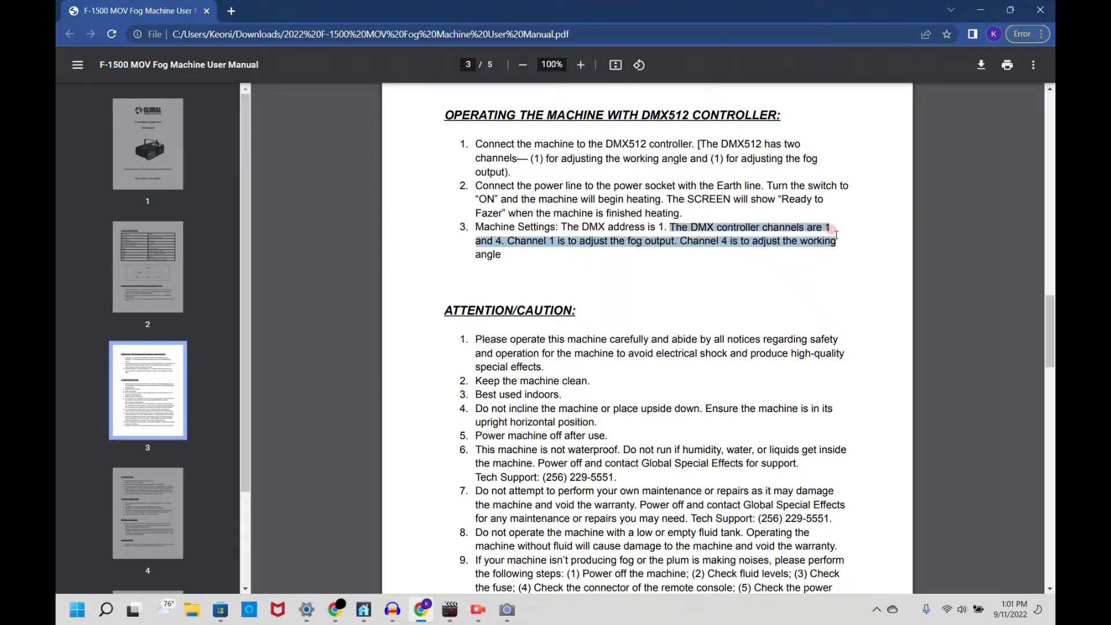
pyautogui.click(799, 268)
pyautogui.click(980, 10)
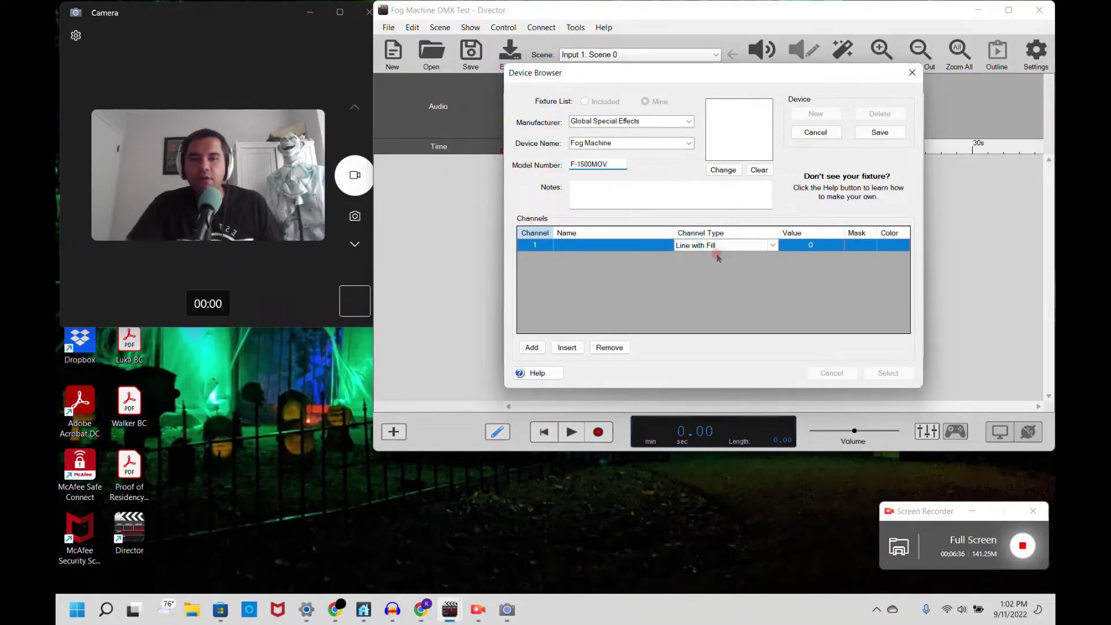
# Step: Name channel 1 'Fog Output', after briefly checking the fog machine manual
pyautogui.click(536, 241)
pyautogui.click(591, 243)
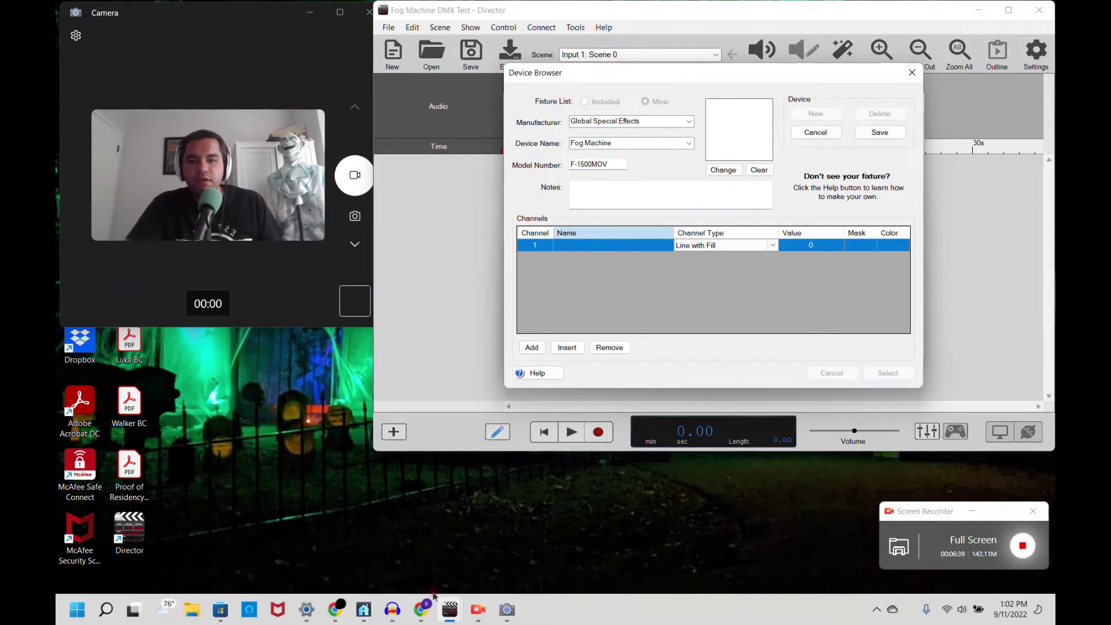
pyautogui.click(422, 610)
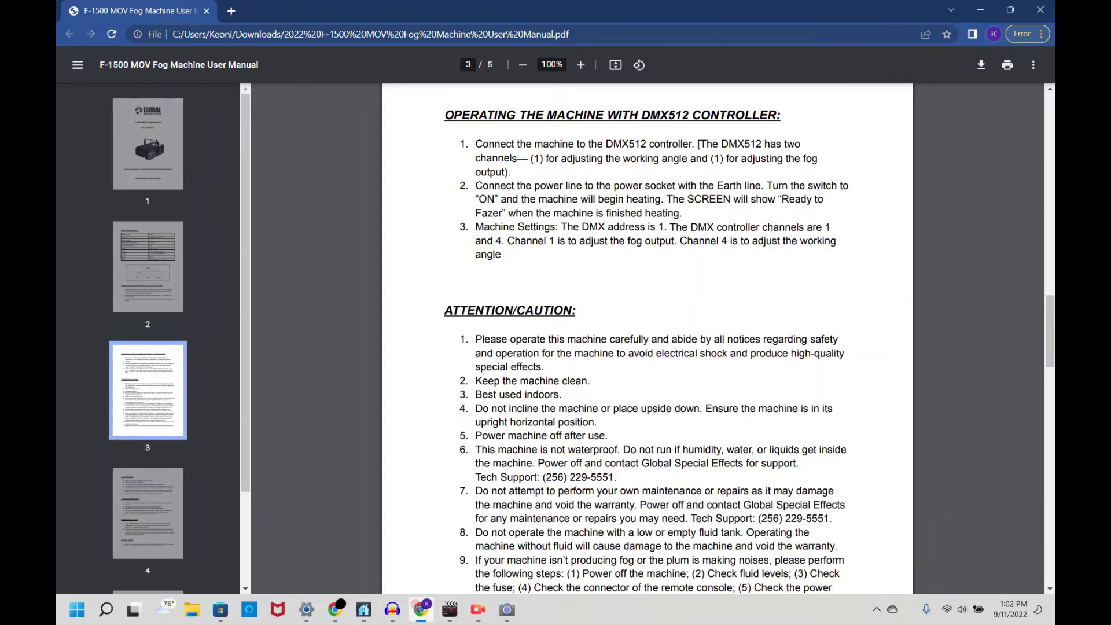
pyautogui.click(422, 609)
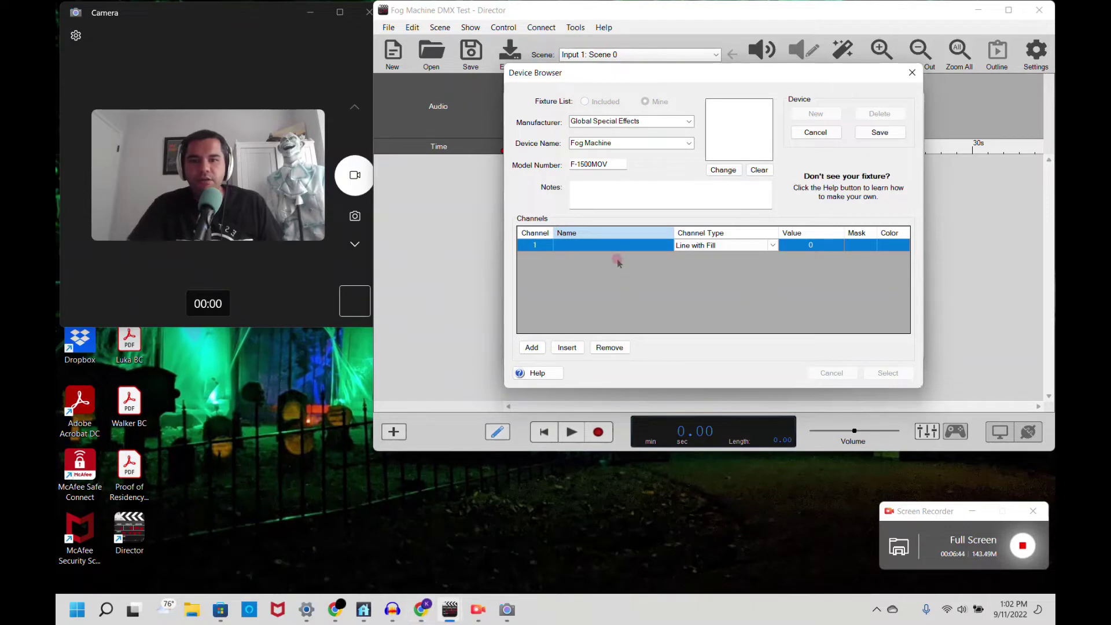
pyautogui.click(612, 242)
pyautogui.write('Fog Output')
pyautogui.click(749, 243)
# Step: Review channel 1's Channel Type options and open the Device Editor Help
pyautogui.click(763, 247)
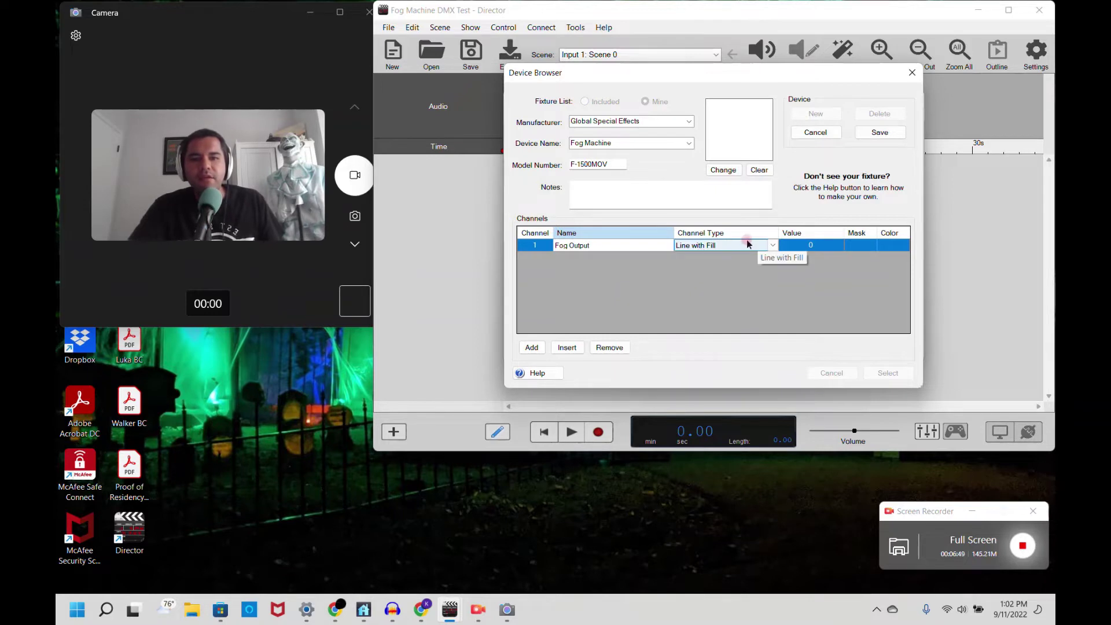
pyautogui.click(746, 240)
pyautogui.click(774, 246)
pyautogui.click(774, 245)
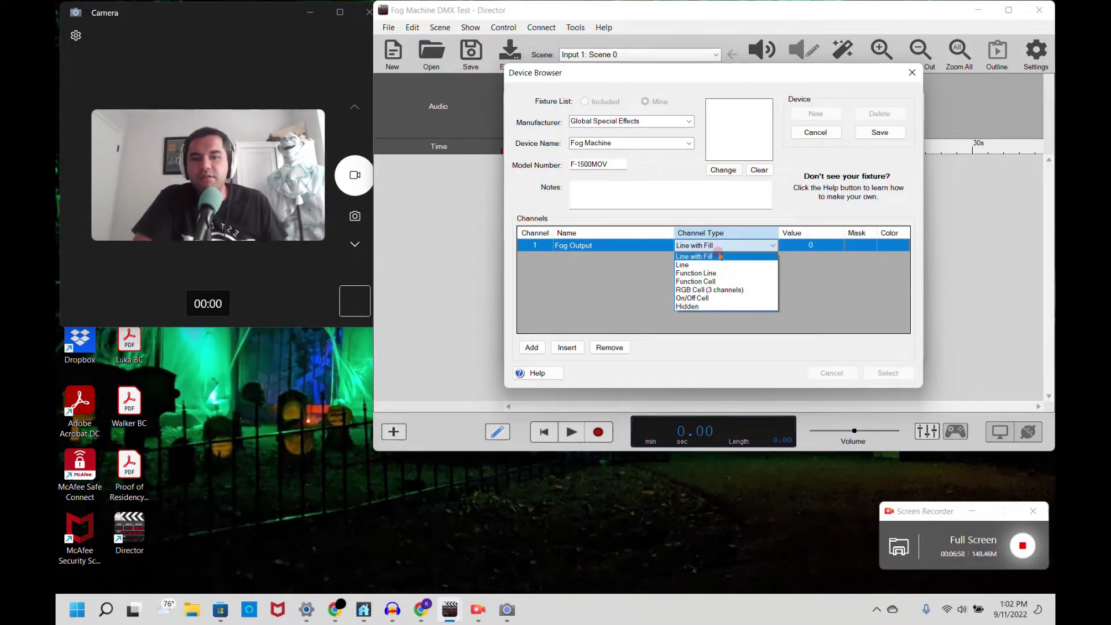
pyautogui.click(539, 374)
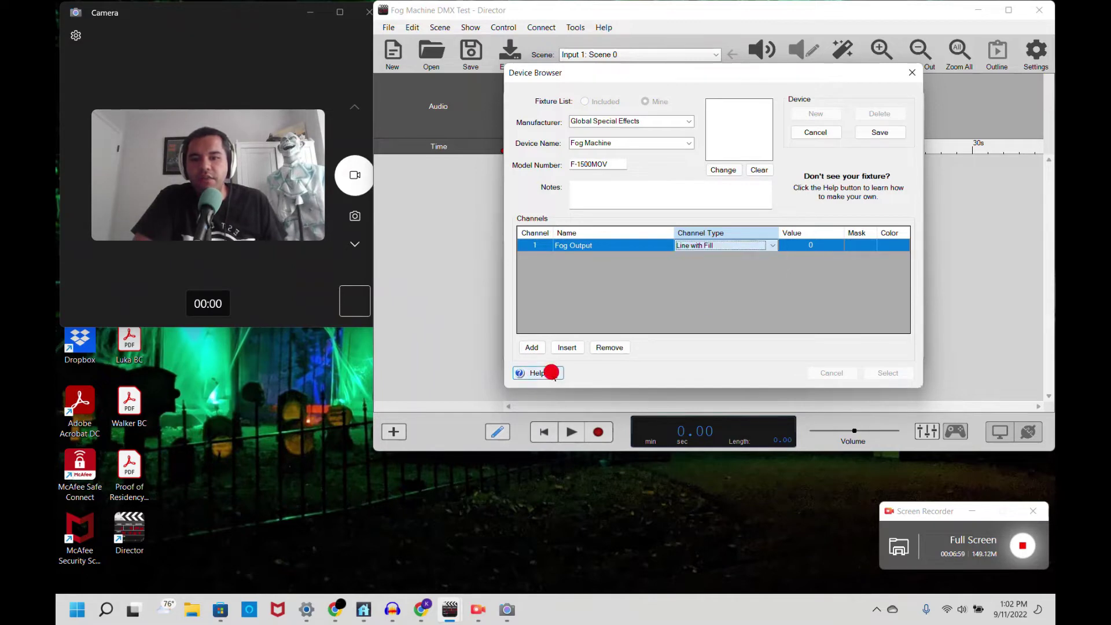
# Step: Reposition the help window and highlight the Line with Fill channel type description
pyautogui.click(540, 374)
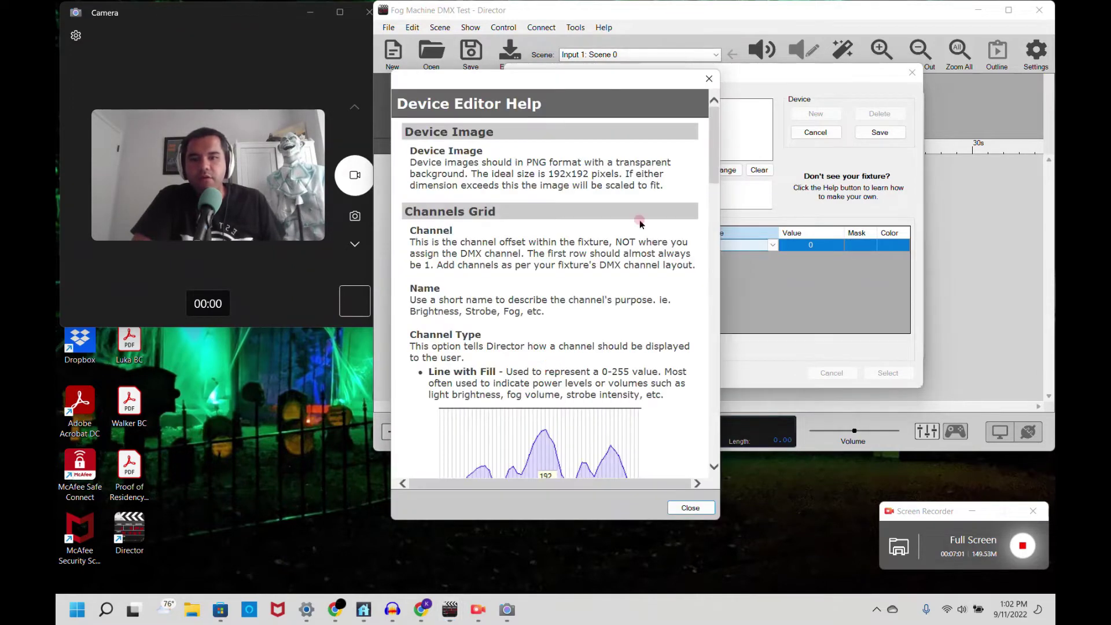
pyautogui.moveTo(599, 79); pyautogui.dragTo(705, 30)
pyautogui.moveTo(816, 113); pyautogui.dragTo(811, 148)
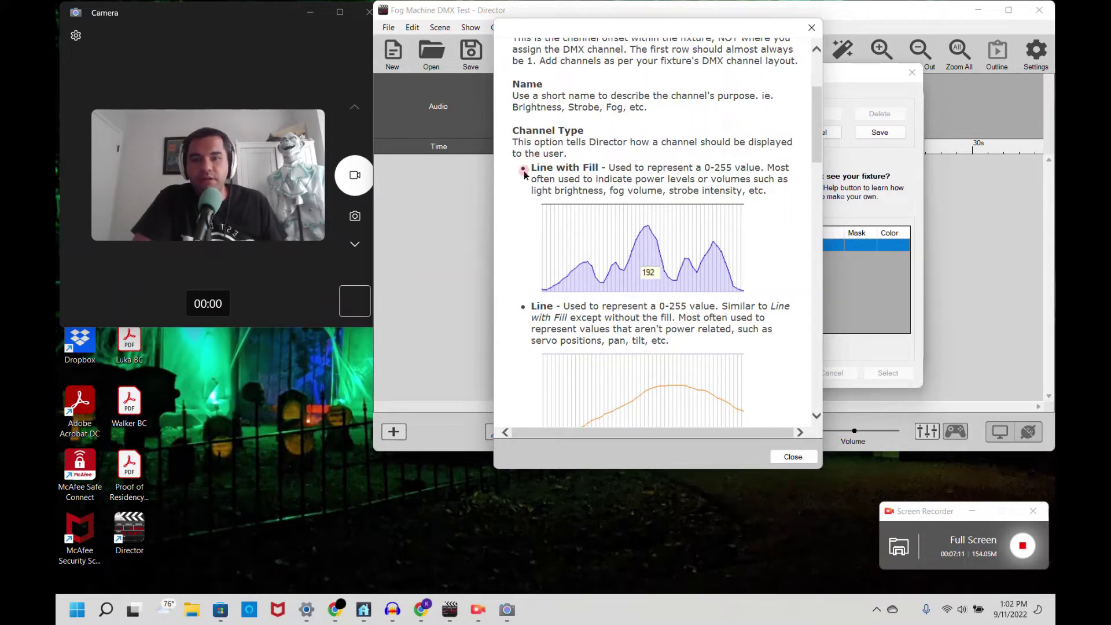
pyautogui.moveTo(530, 167); pyautogui.dragTo(609, 168)
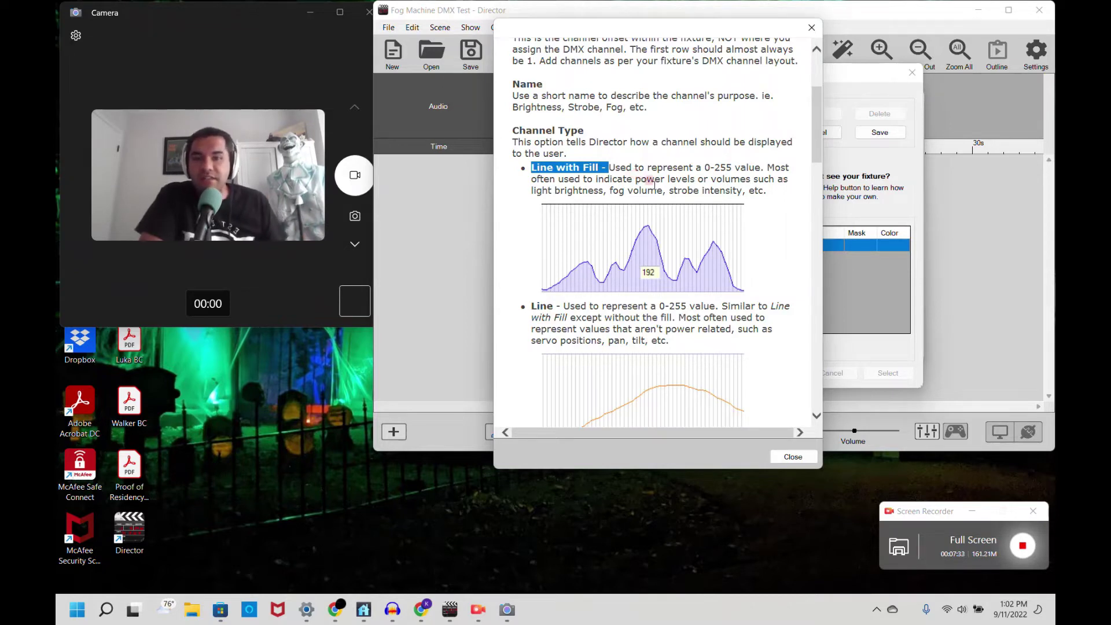
# Step: Close the help, keep channel 1 as Line with Fill, and colour it red
pyautogui.click(812, 27)
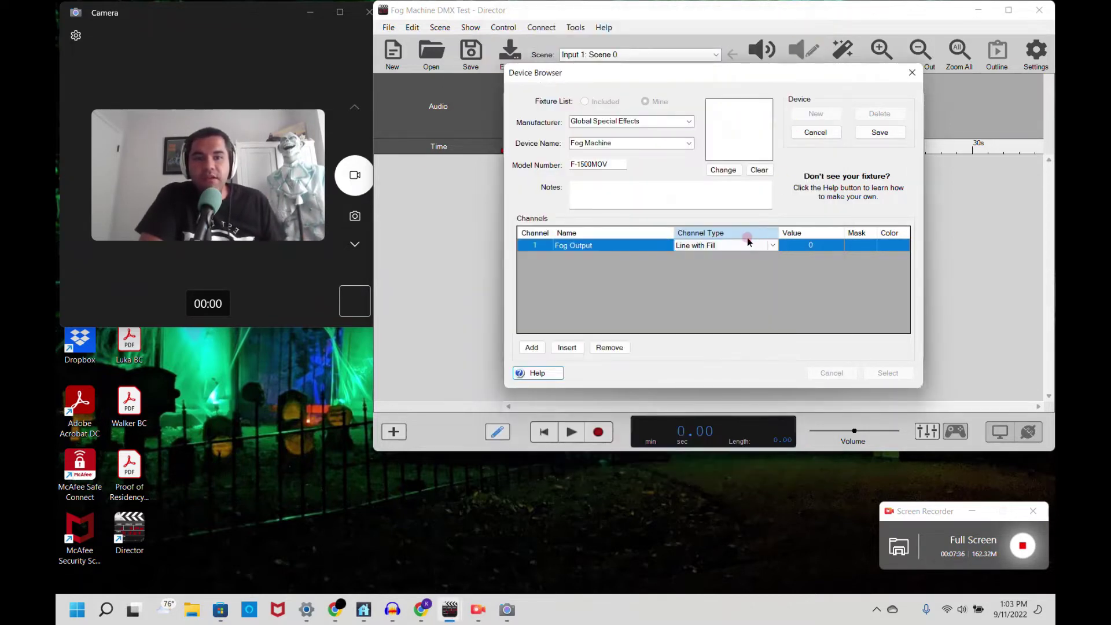
pyautogui.click(776, 246)
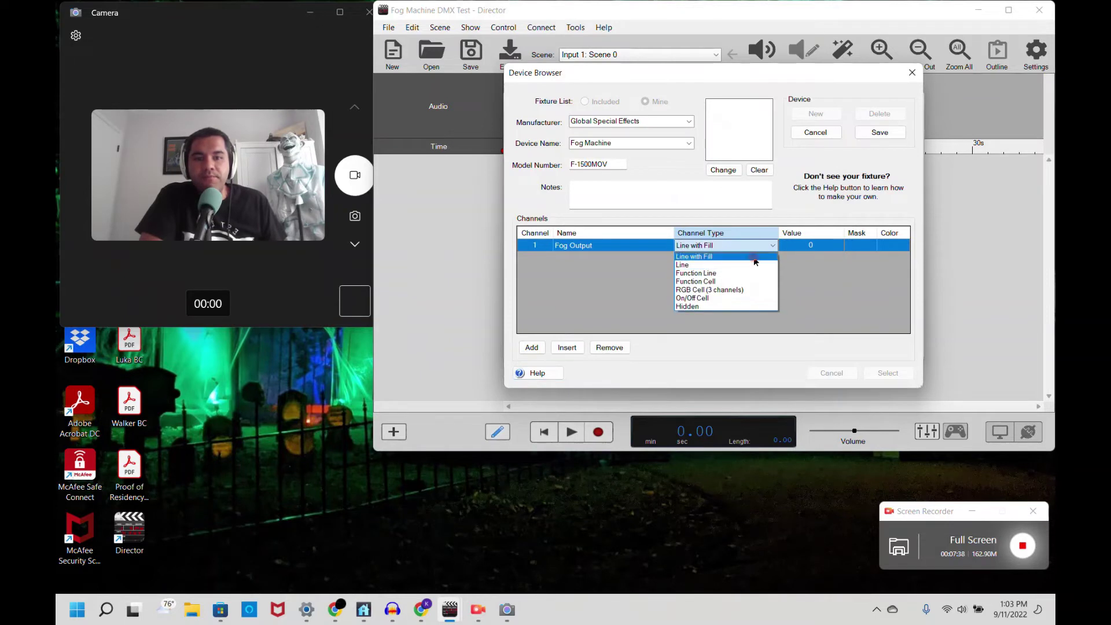
pyautogui.click(755, 258)
pyautogui.click(889, 242)
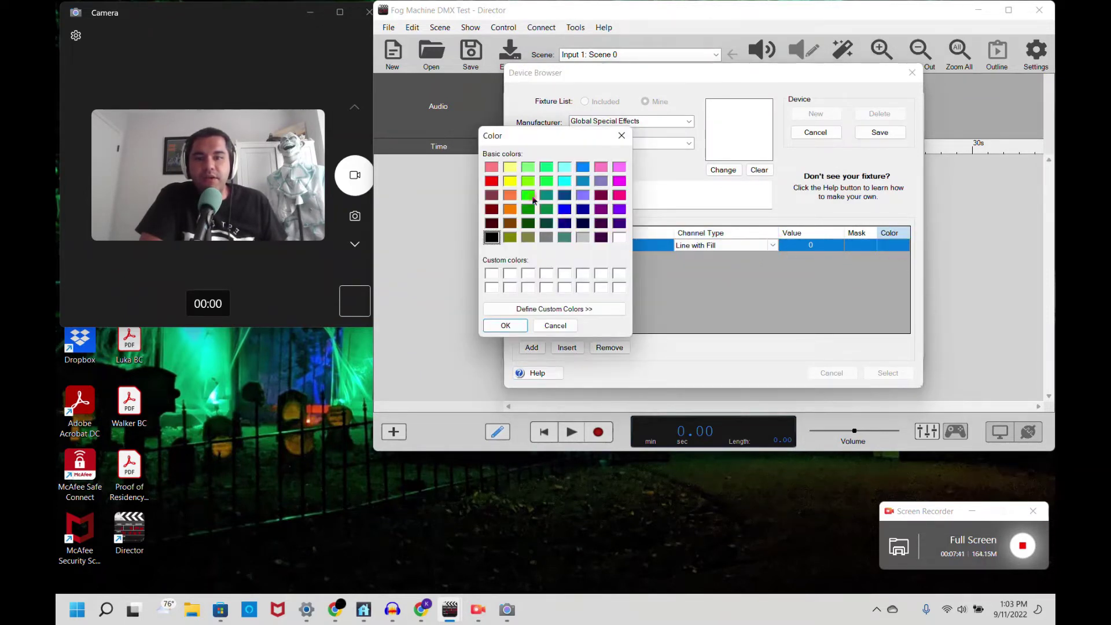
pyautogui.click(497, 182)
pyautogui.click(514, 325)
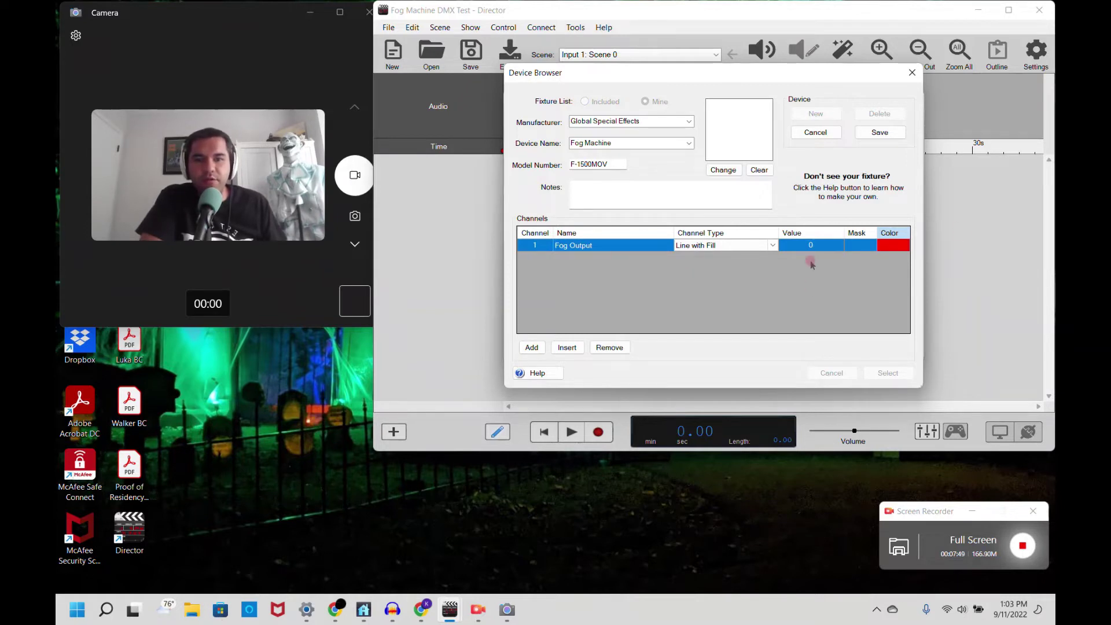
# Step: Add a second channel to the fog machine, consulting the manual before returning to the editor
pyautogui.click(542, 346)
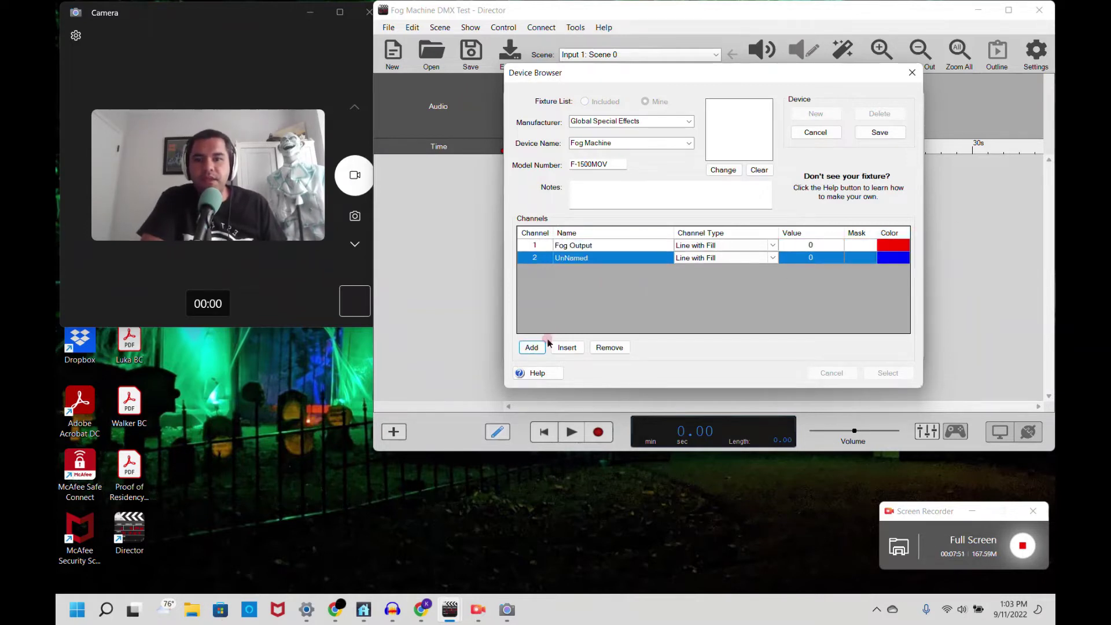
pyautogui.click(537, 257)
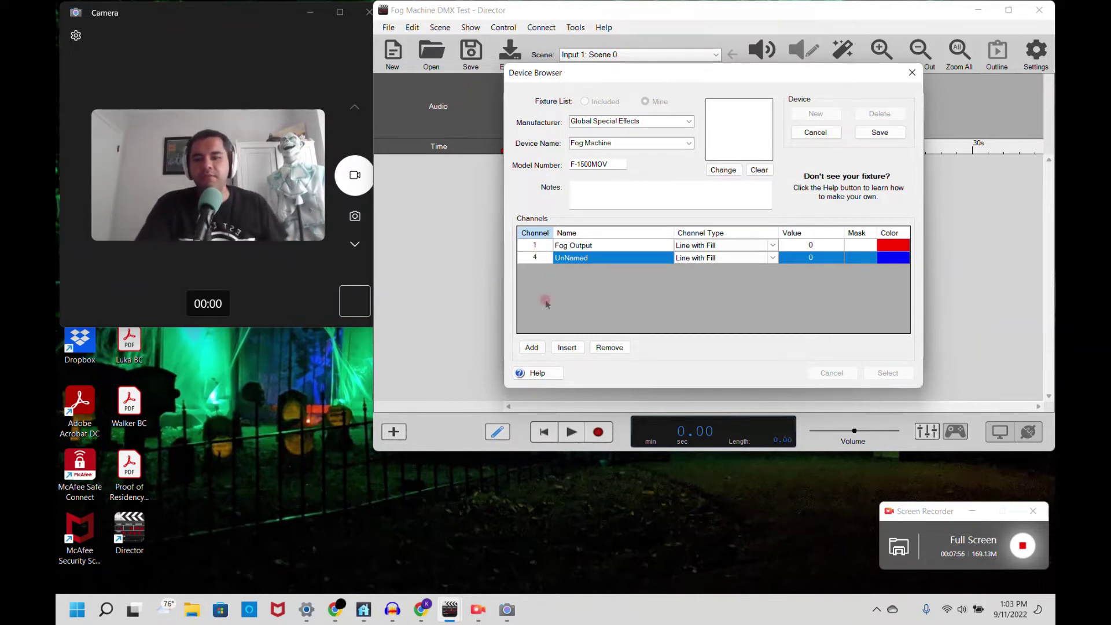
pyautogui.moveTo(444, 609)
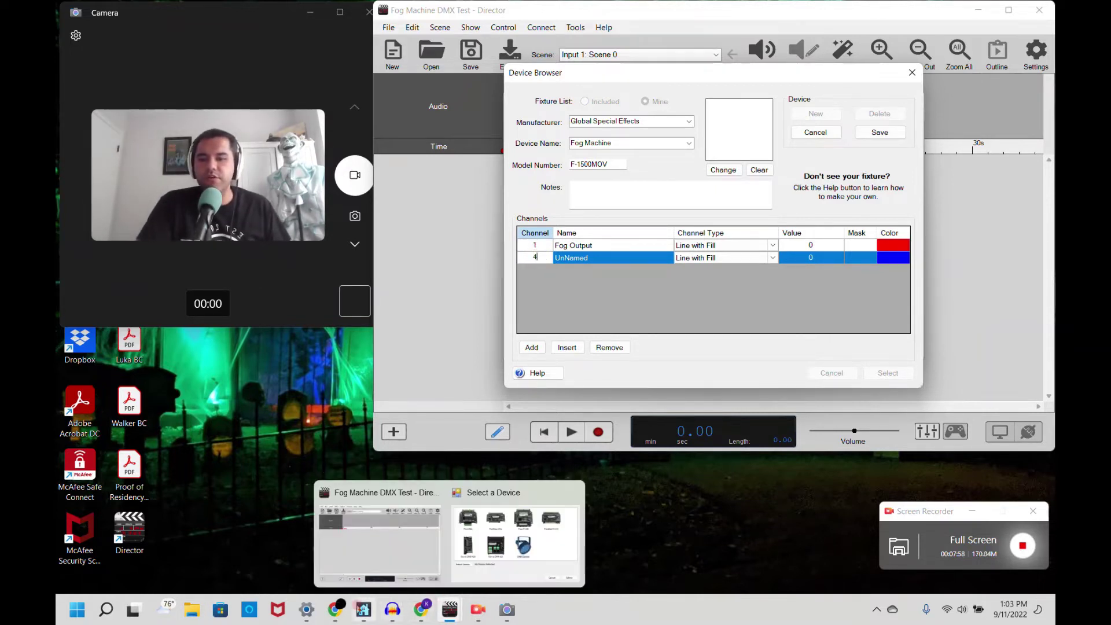
pyautogui.click(335, 609)
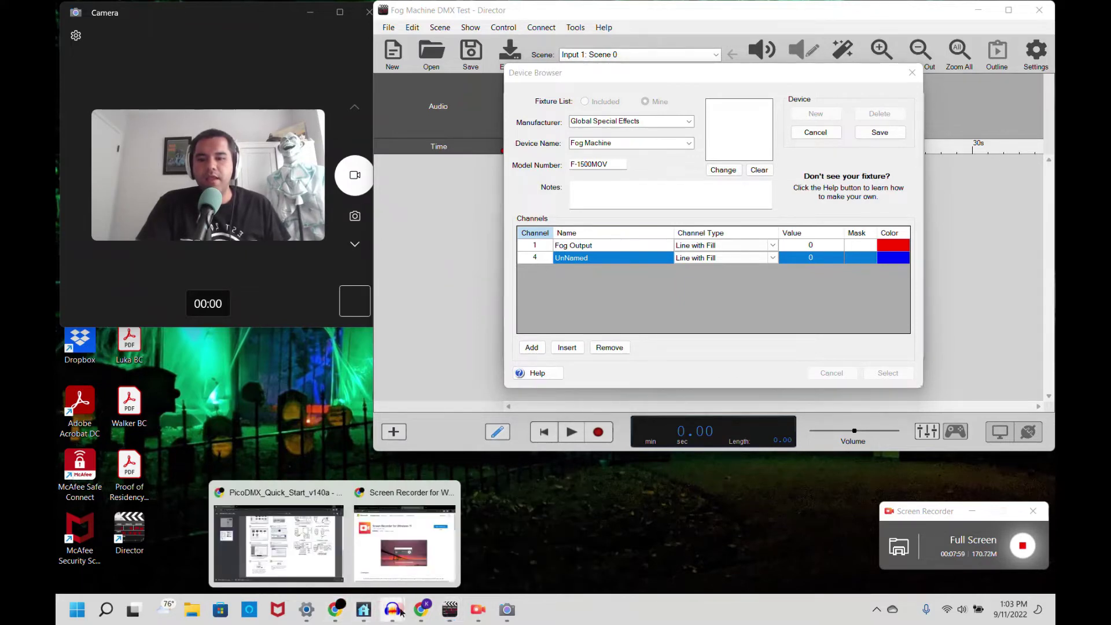
pyautogui.click(421, 609)
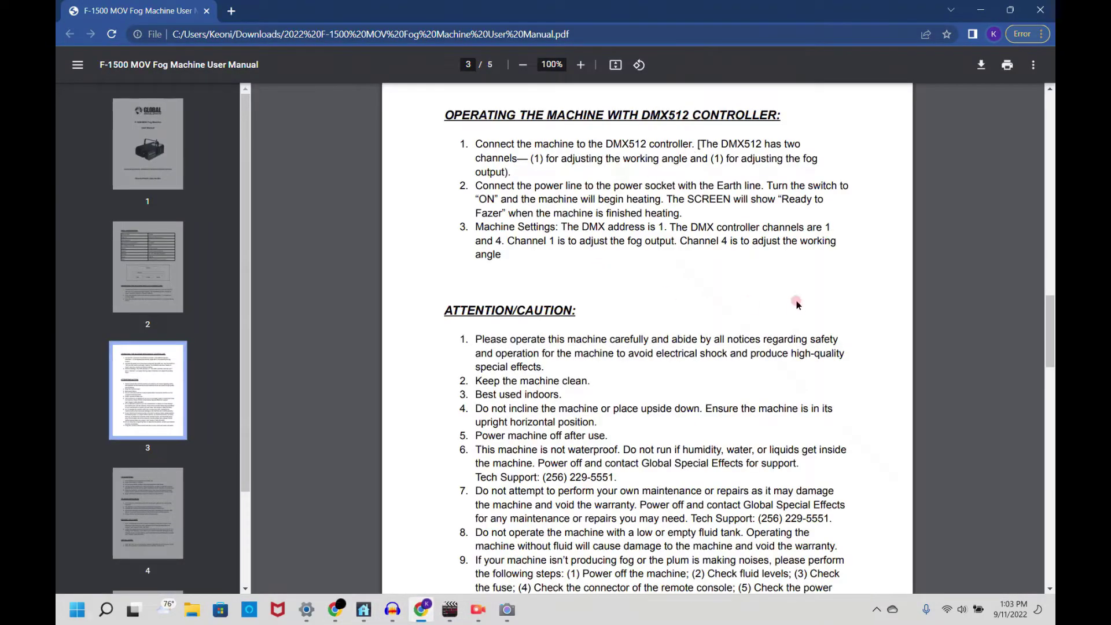
pyautogui.click(983, 8)
# Step: Name channel 4 'Working Angle' and consult the Device Editor Help on channel types
pyautogui.click(611, 261)
pyautogui.click(608, 256)
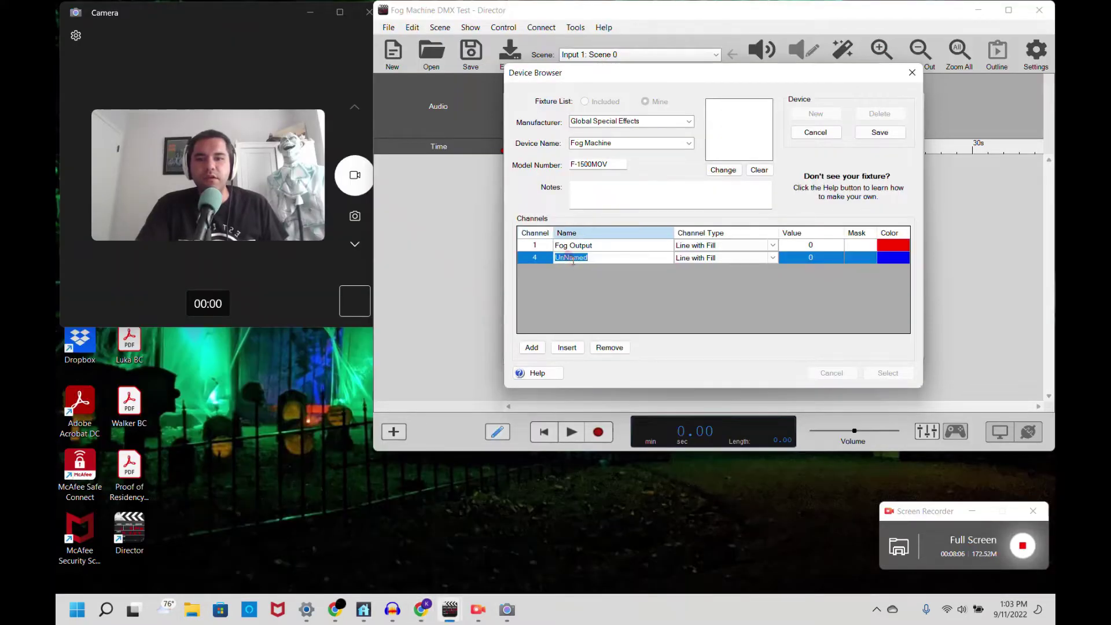
pyautogui.write('Working')
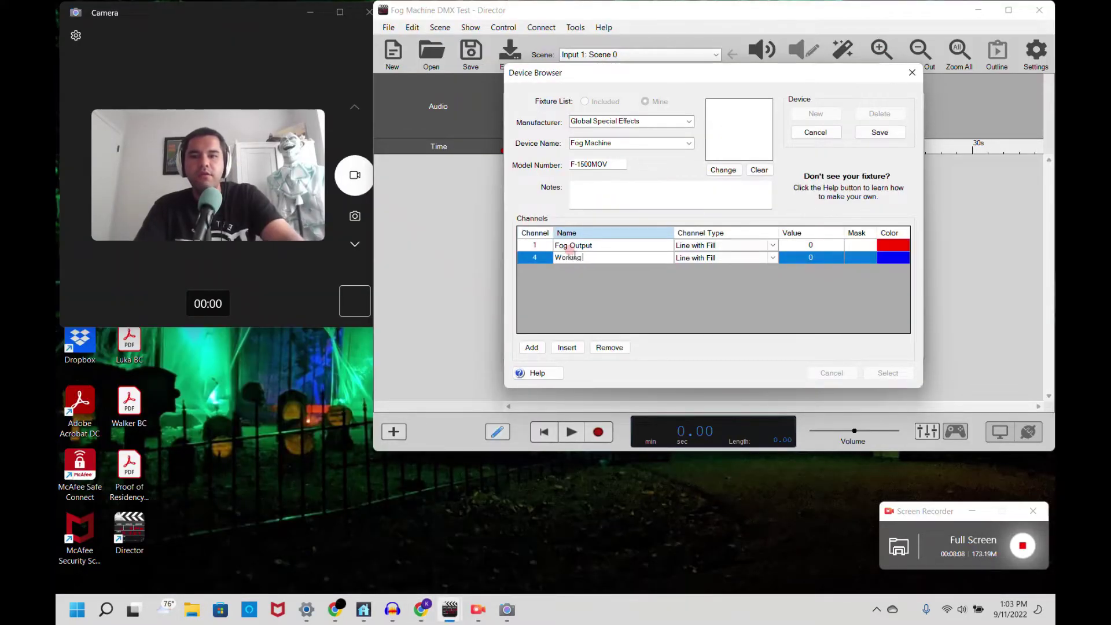
pyautogui.write(' Angle')
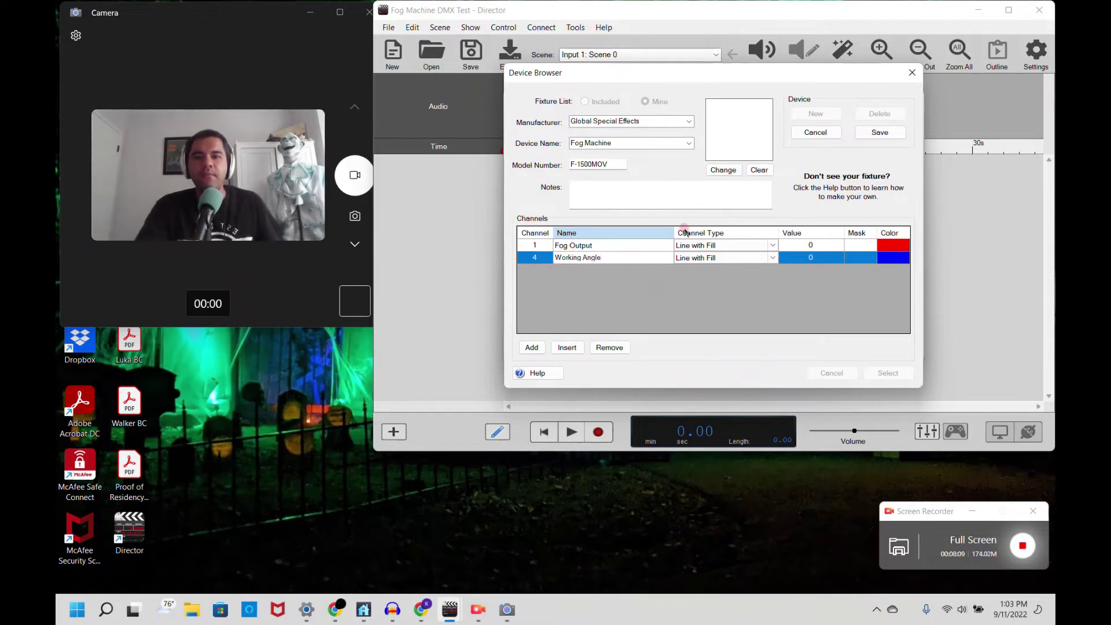
pyautogui.click(553, 377)
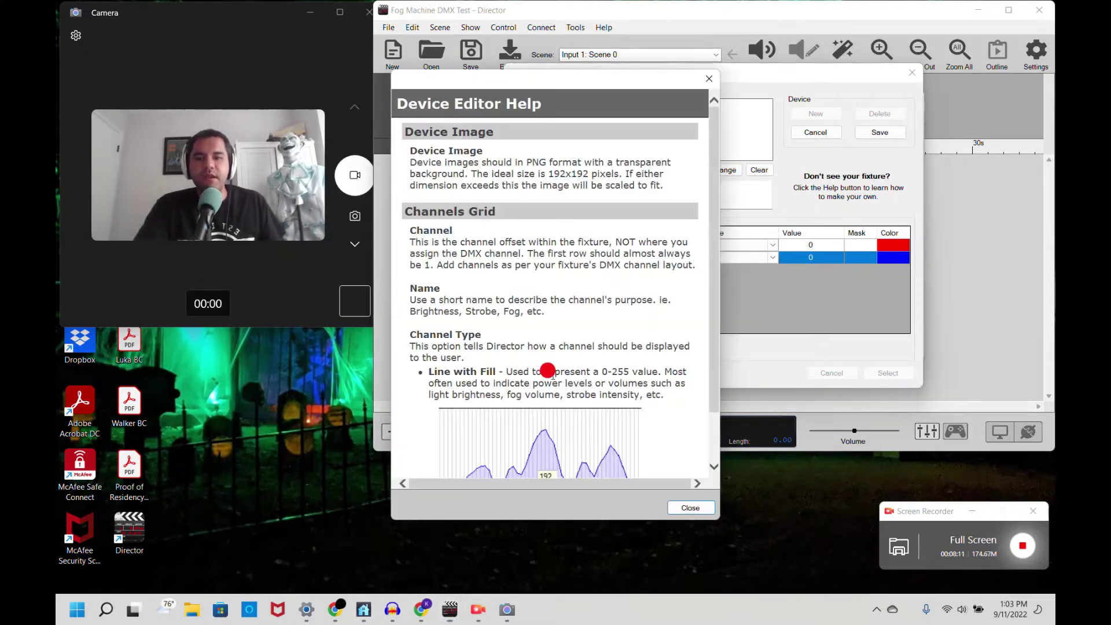
pyautogui.scroll(-2, 584, 327)
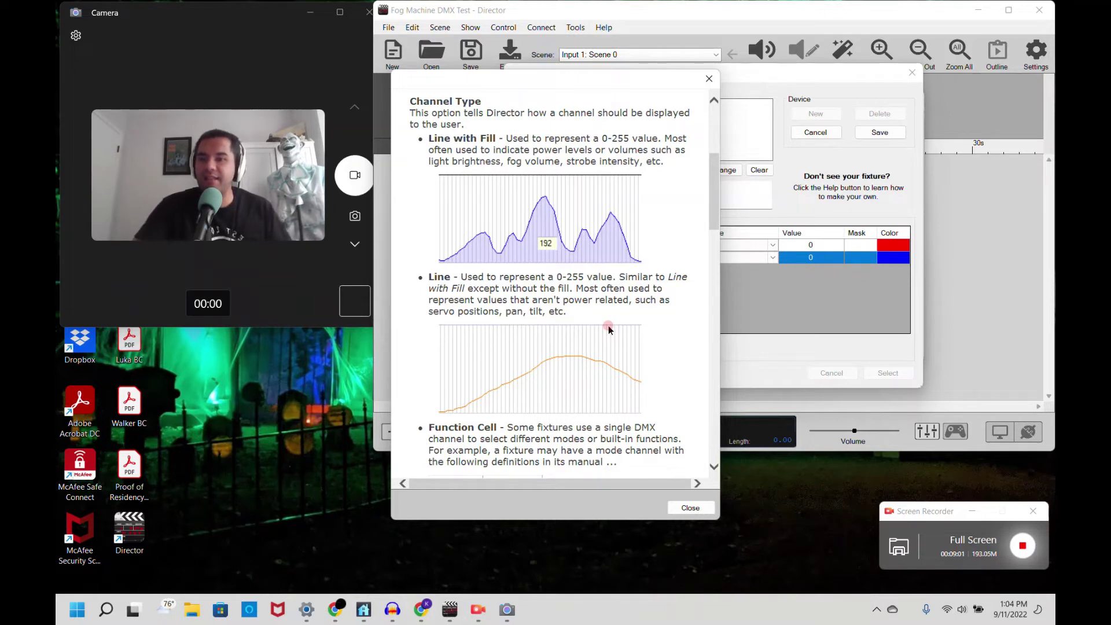
pyautogui.click(690, 508)
pyautogui.click(720, 258)
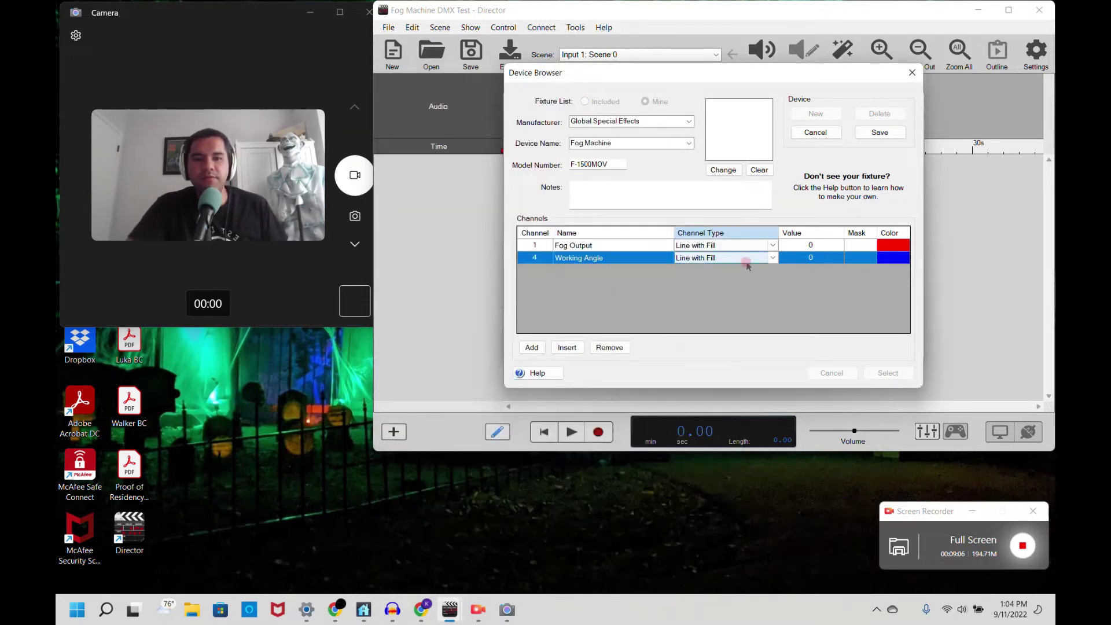
pyautogui.click(770, 258)
pyautogui.click(749, 270)
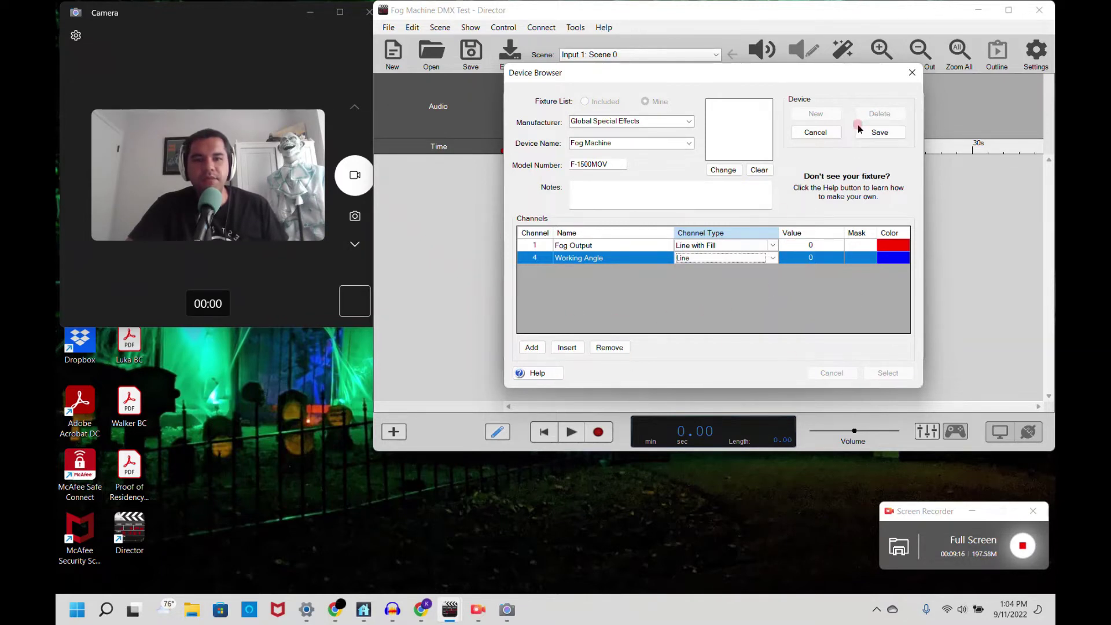
pyautogui.click(880, 132)
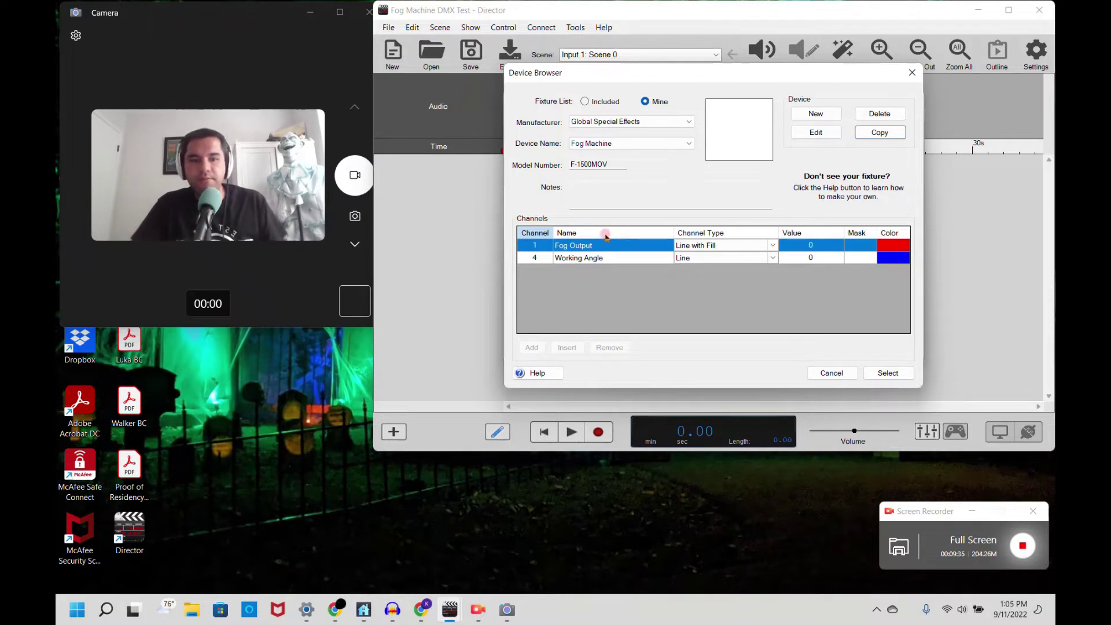
pyautogui.click(890, 373)
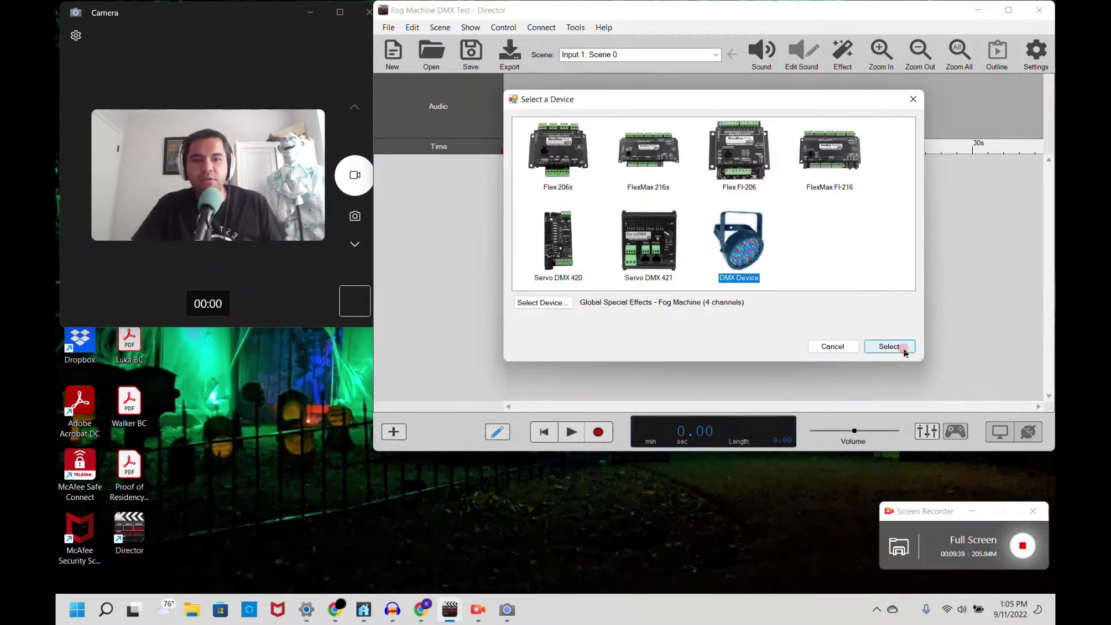
# Step: Add the Fog Machine to the show at DMX 2 and dismiss the address instructions
pyautogui.click(904, 349)
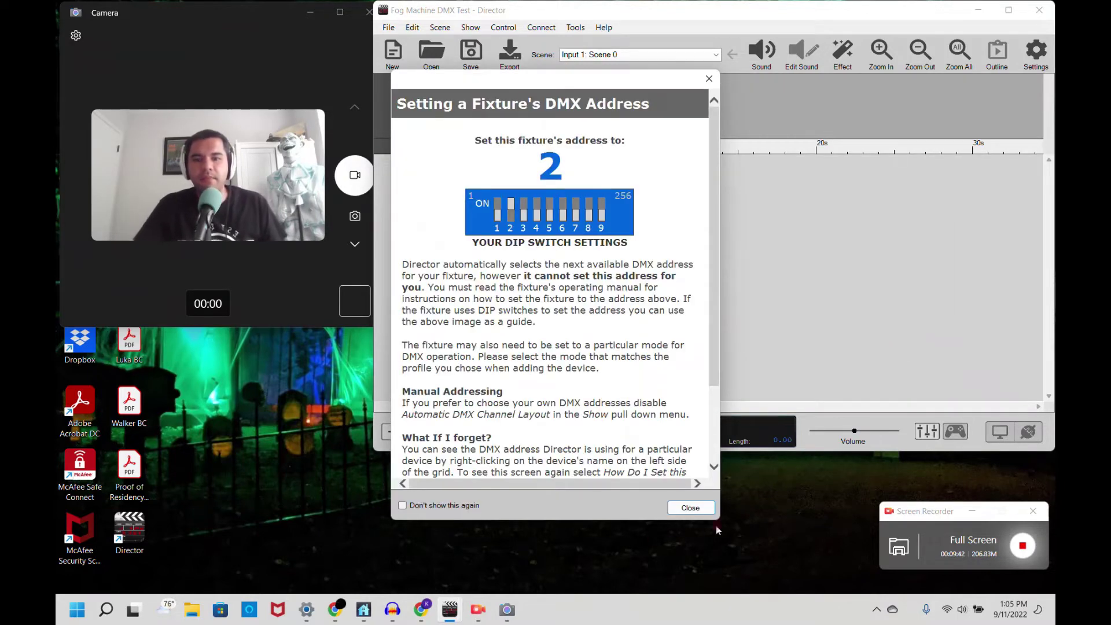
pyautogui.click(691, 508)
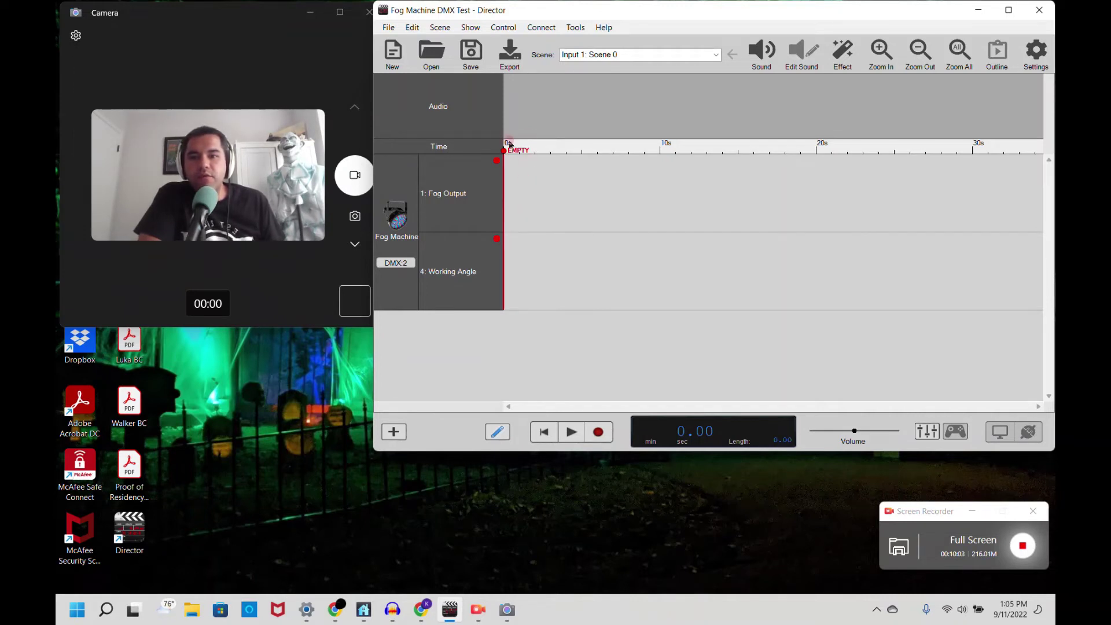
# Step: Create an event on the Fog Machine tracks and add several fog bursts along Fog Output
pyautogui.click(658, 173)
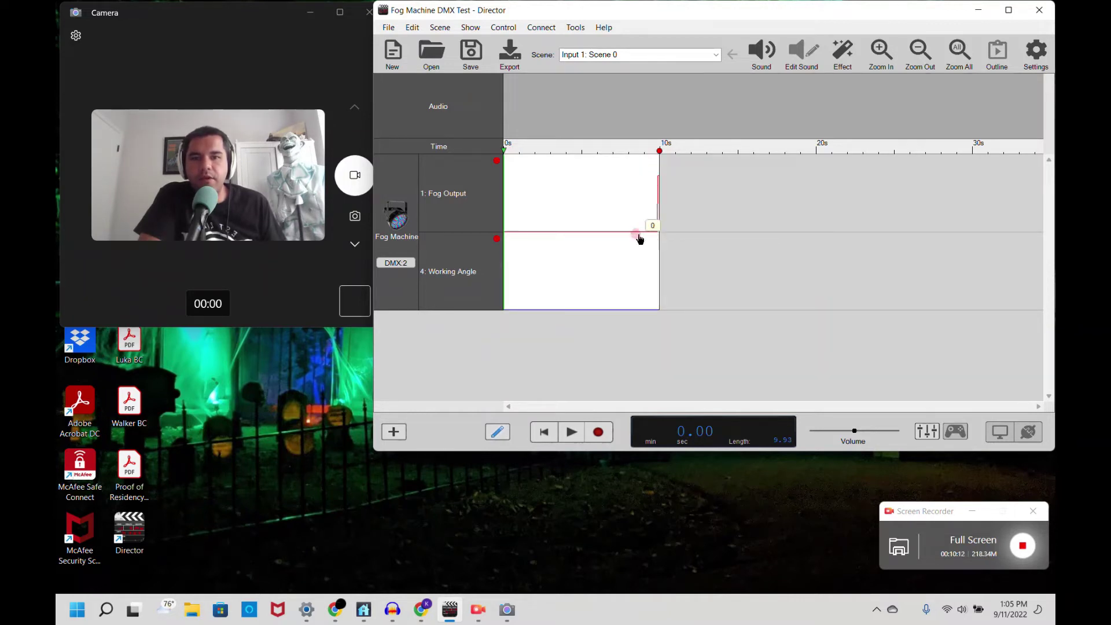
pyautogui.click(503, 230)
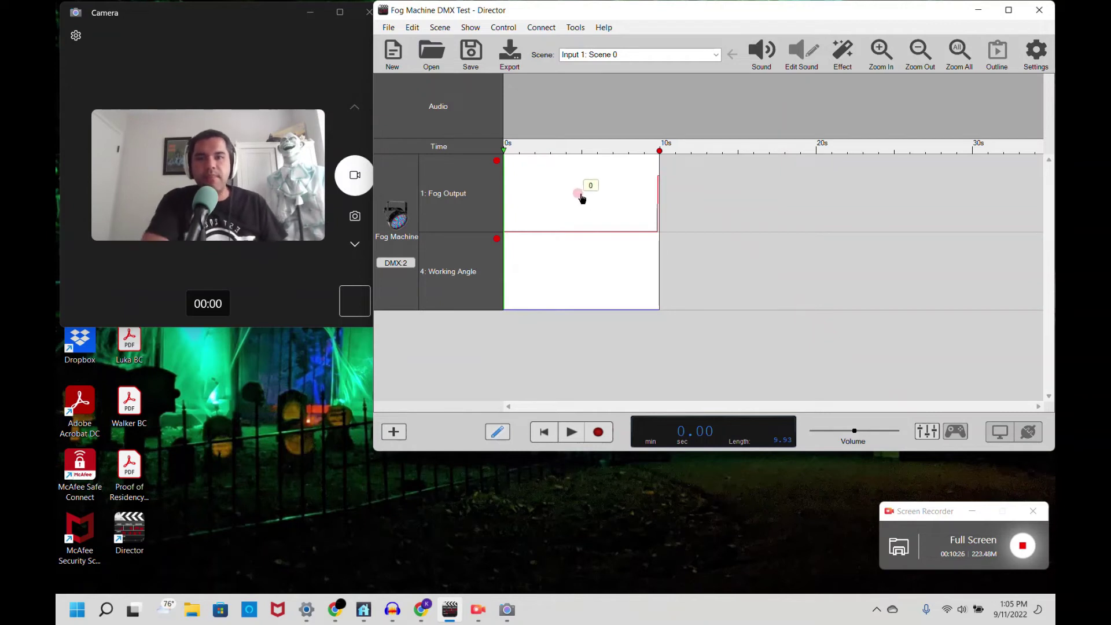
pyautogui.click(581, 175)
pyautogui.click(612, 176)
pyautogui.click(641, 176)
pyautogui.click(549, 175)
pyautogui.click(519, 175)
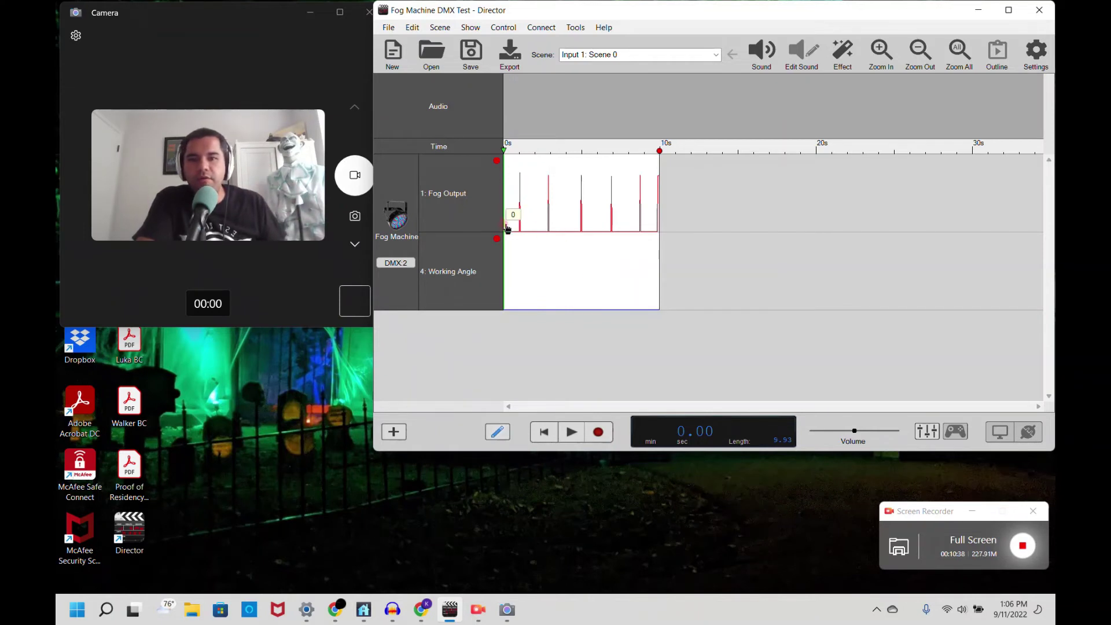
# Step: Shape the Fog Output curve to start high and taper off, ending the event at 10s
pyautogui.moveTo(506, 234)
pyautogui.mouseDown()
pyautogui.moveTo(530, 201)
pyautogui.moveTo(591, 160)
pyautogui.moveTo(614, 179)
pyautogui.moveTo(639, 154)
pyautogui.moveTo(665, 185)
pyautogui.moveTo(697, 156)
pyautogui.moveTo(744, 187)
pyautogui.moveTo(777, 151)
pyautogui.moveTo(581, 151)
pyautogui.moveTo(975, 151)
pyautogui.moveTo(850, 151)
pyautogui.mouseUp()
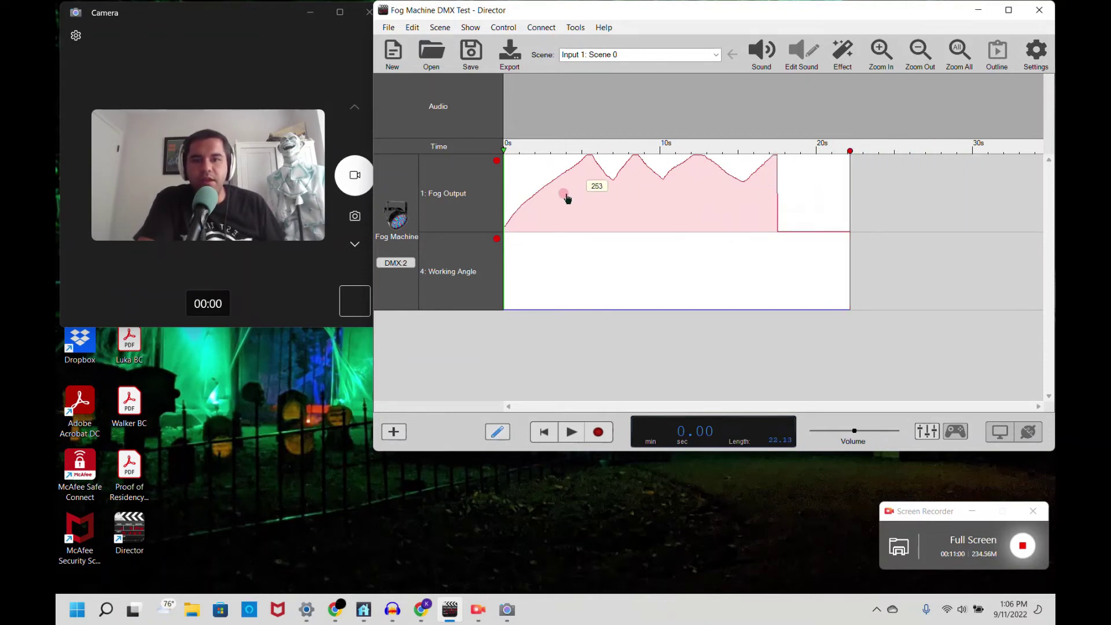
pyautogui.click(542, 197)
pyautogui.click(568, 196)
pyautogui.click(615, 200)
pyautogui.moveTo(620, 207)
pyautogui.mouseDown()
pyautogui.moveTo(656, 198)
pyautogui.moveTo(672, 211)
pyautogui.moveTo(725, 212)
pyautogui.moveTo(750, 179)
pyautogui.mouseUp()
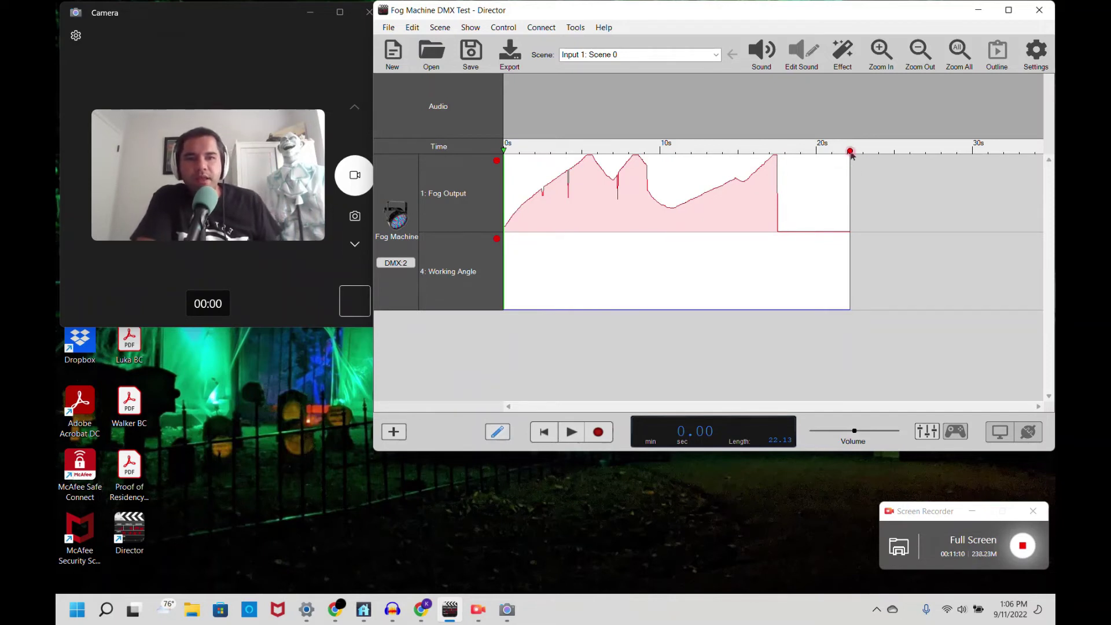
pyautogui.moveTo(851, 154); pyautogui.dragTo(661, 152)
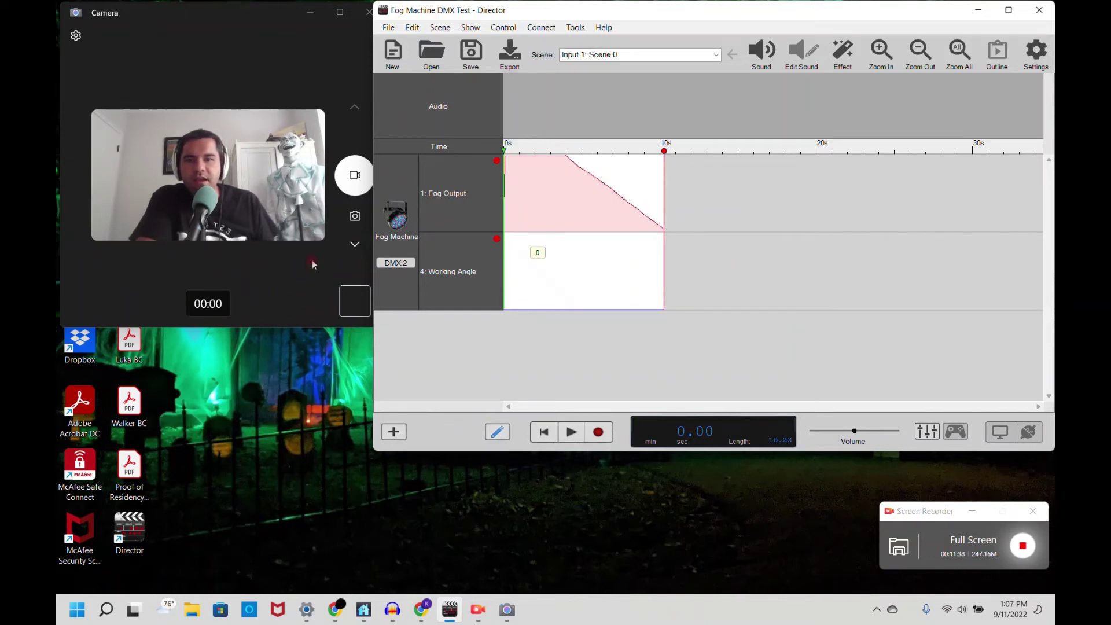
pyautogui.click(434, 393)
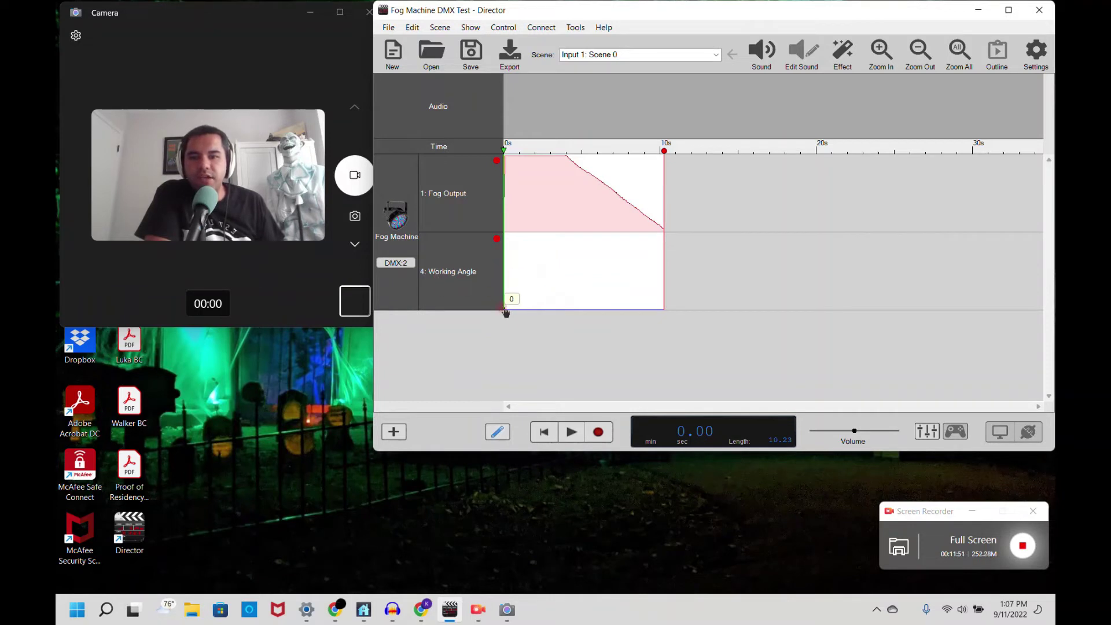
# Step: Draw a three-peak back-and-forth sweep across the Working Angle lane of the 10-second event
pyautogui.moveTo(505, 311)
pyautogui.mouseDown()
pyautogui.moveTo(524, 233)
pyautogui.moveTo(552, 312)
pyautogui.moveTo(580, 233)
pyautogui.moveTo(619, 310)
pyautogui.moveTo(648, 233)
pyautogui.moveTo(665, 314)
pyautogui.mouseUp()
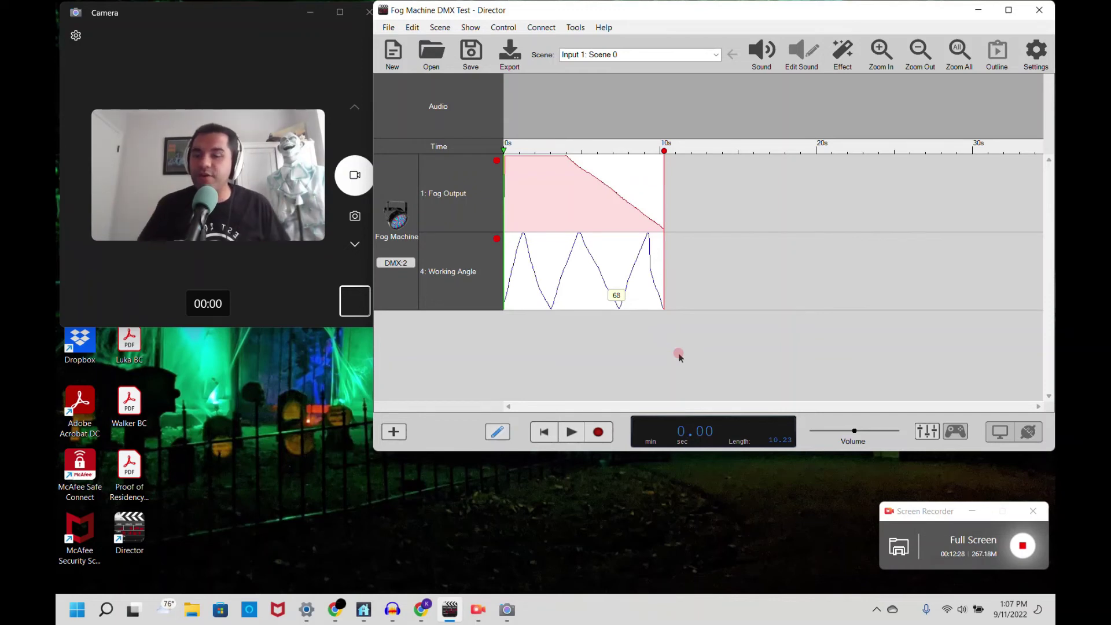
# Step: Set the export target to the SD card on drive E: and toggle the loading-instructions option
pyautogui.click(511, 63)
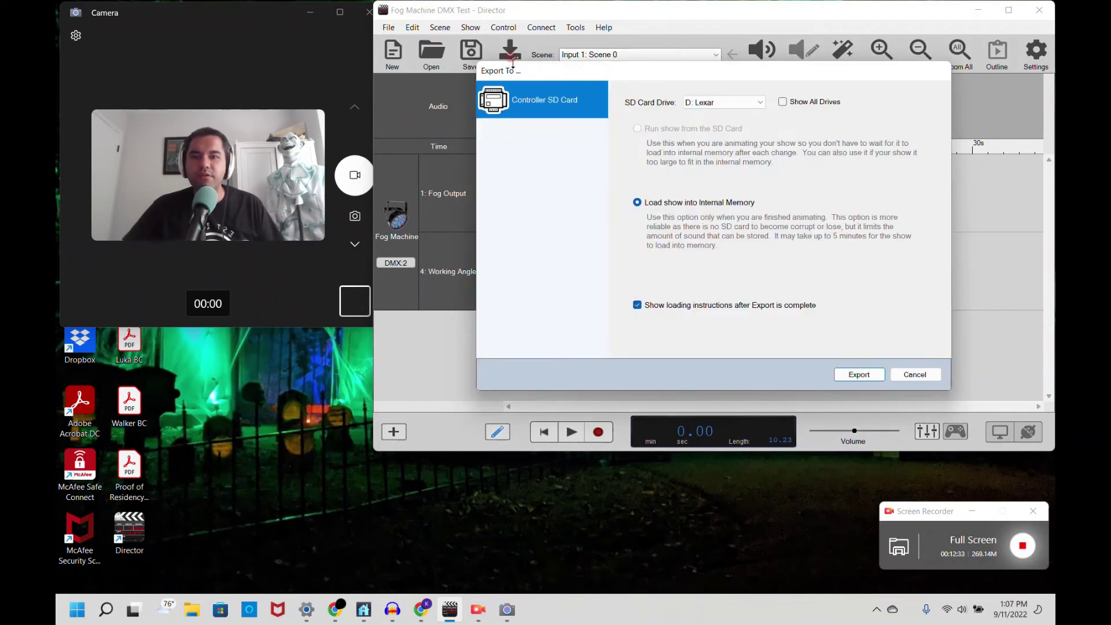
pyautogui.click(712, 103)
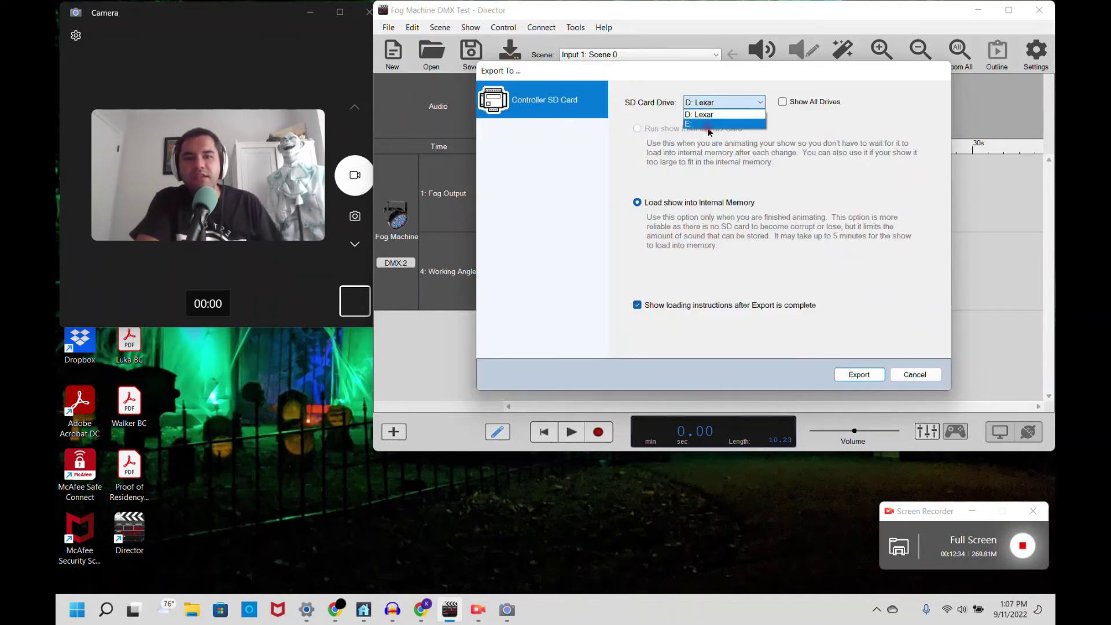
pyautogui.click(712, 124)
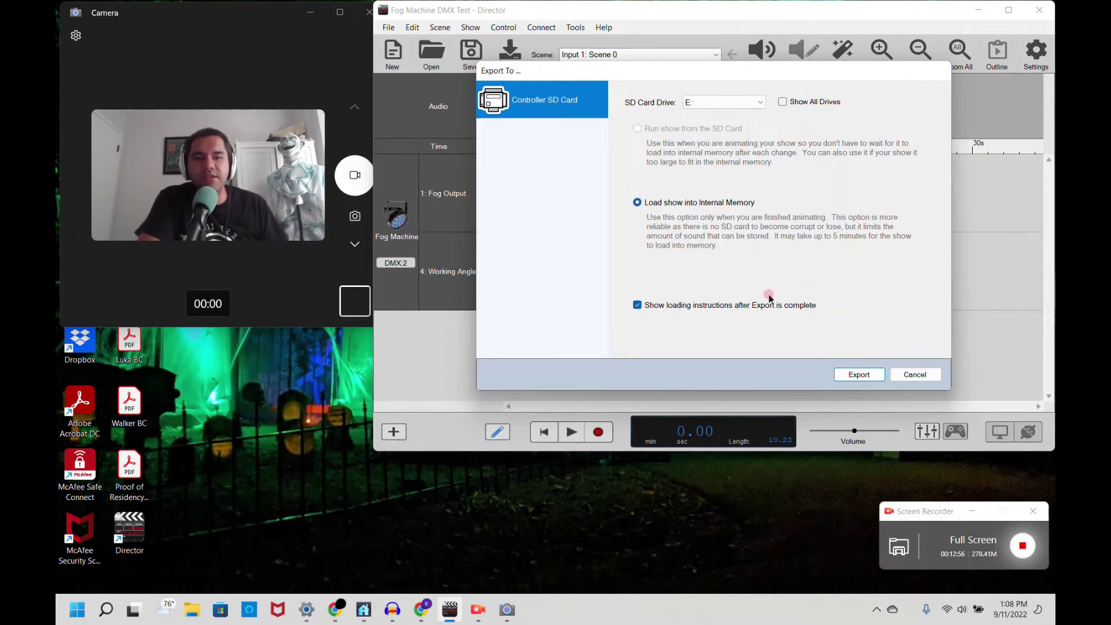
pyautogui.click(637, 307)
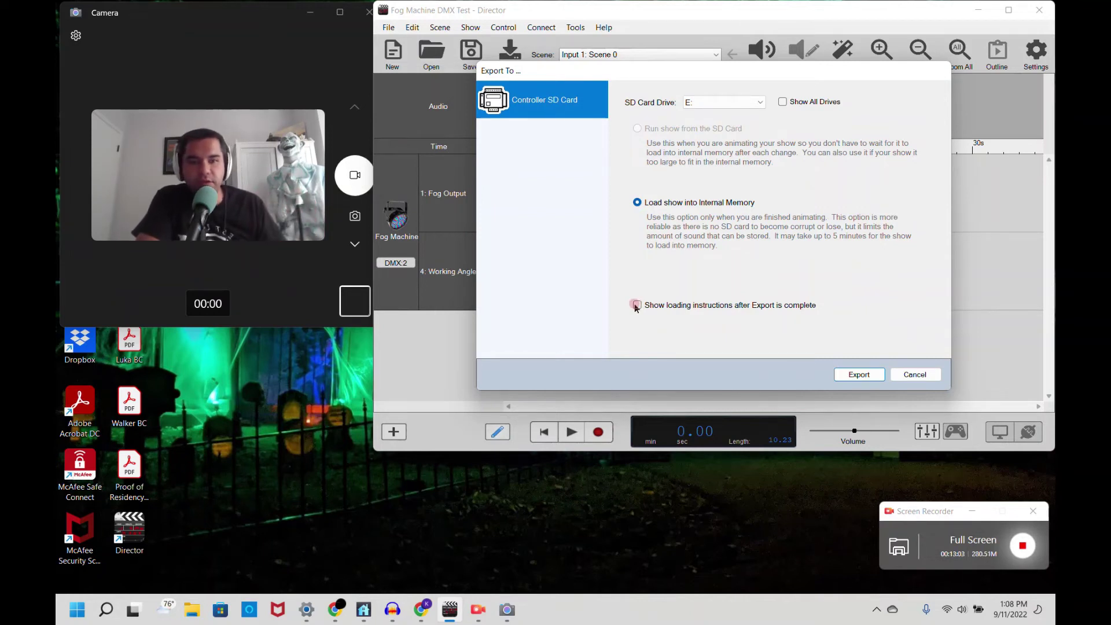
# Step: Start exporting the show to the drive E: SD card and let the progress finish
pyautogui.click(859, 375)
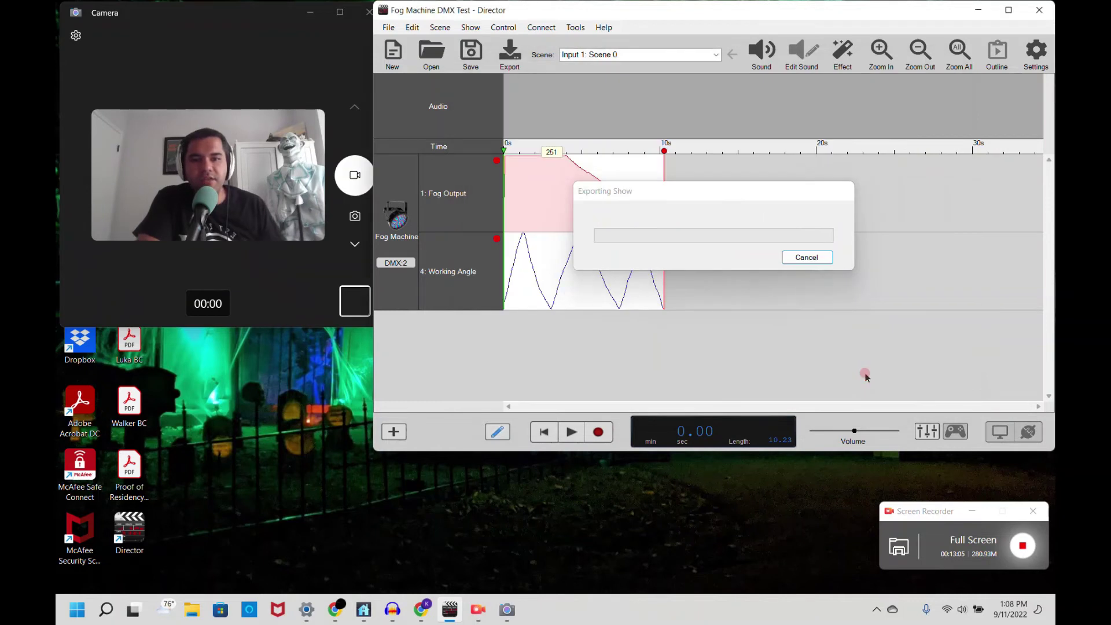